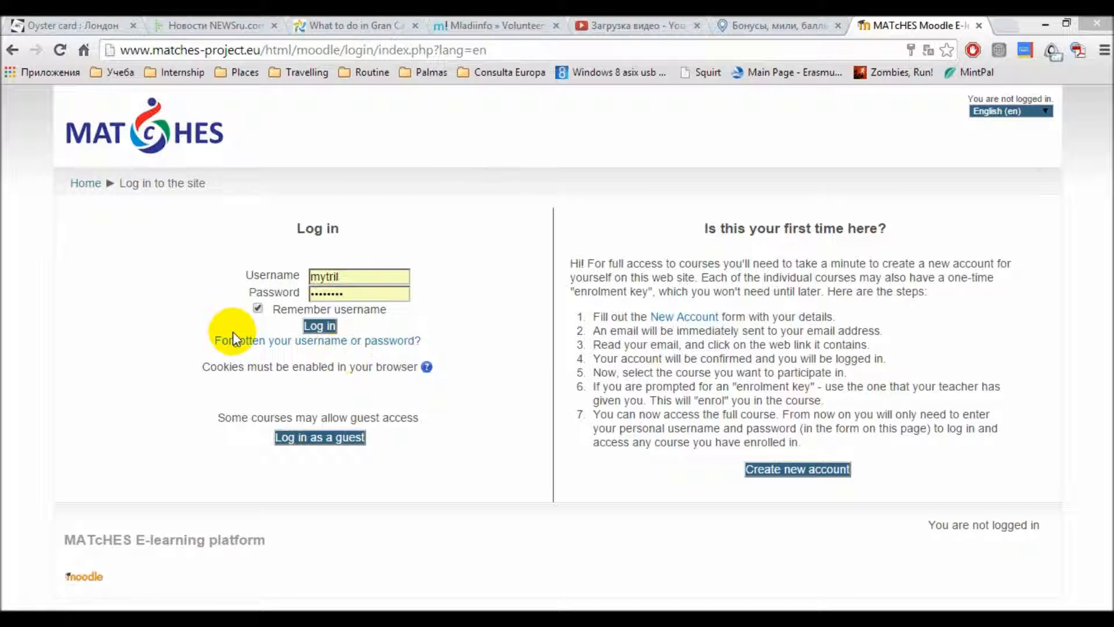
- View the forgotten username or password recovery form and return to the login page
{"action": "left_click", "coordinate": [325, 345]}
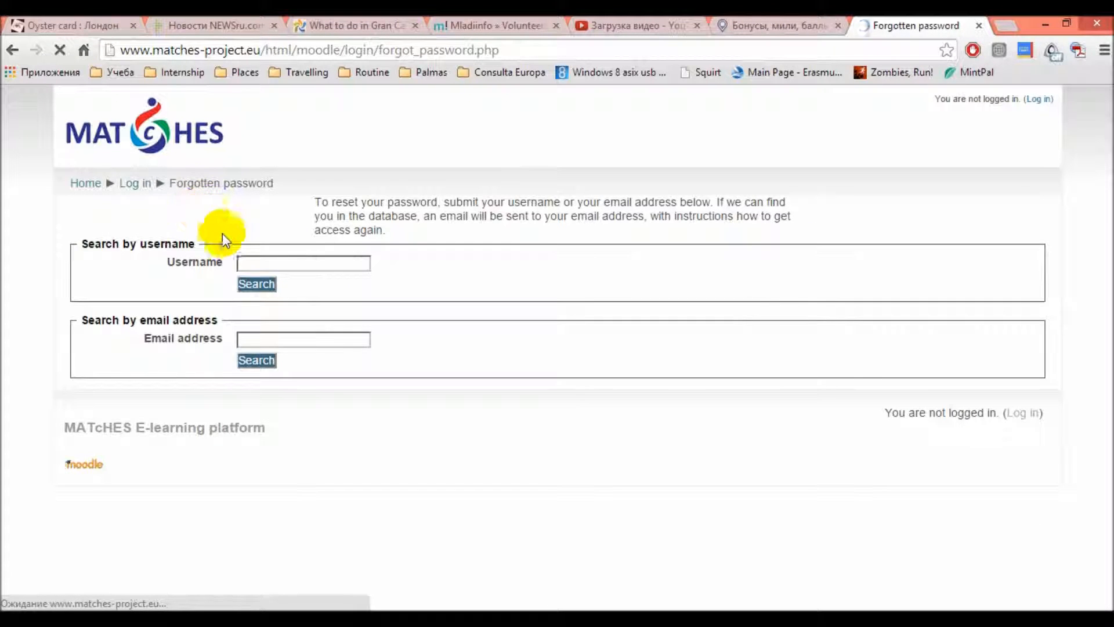
{"action": "left_click", "coordinate": [284, 337]}
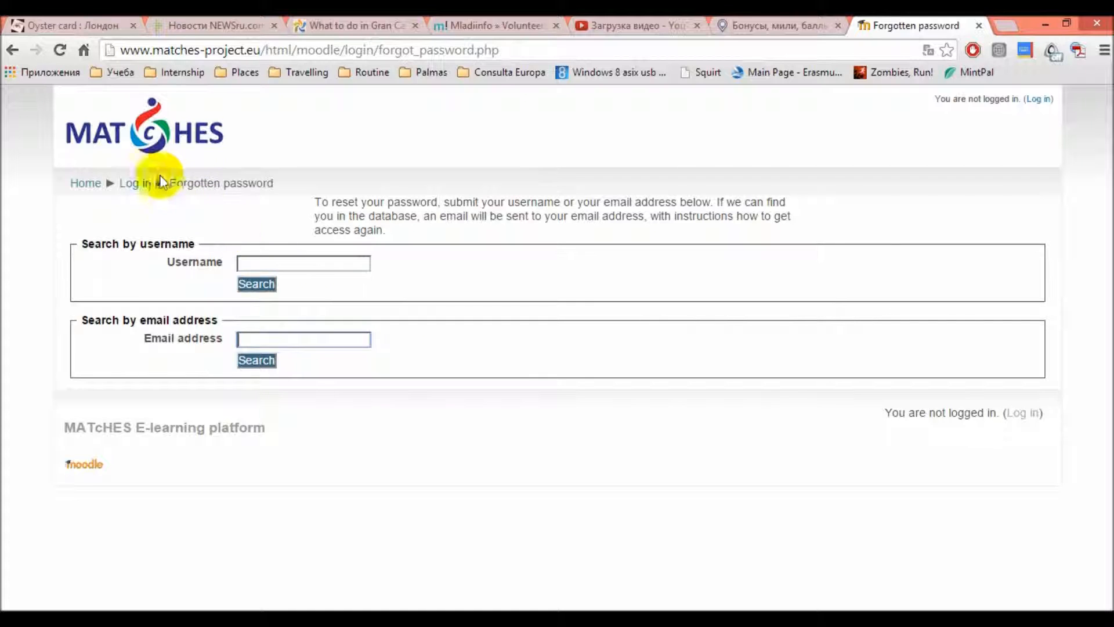
{"action": "left_click", "coordinate": [137, 185]}
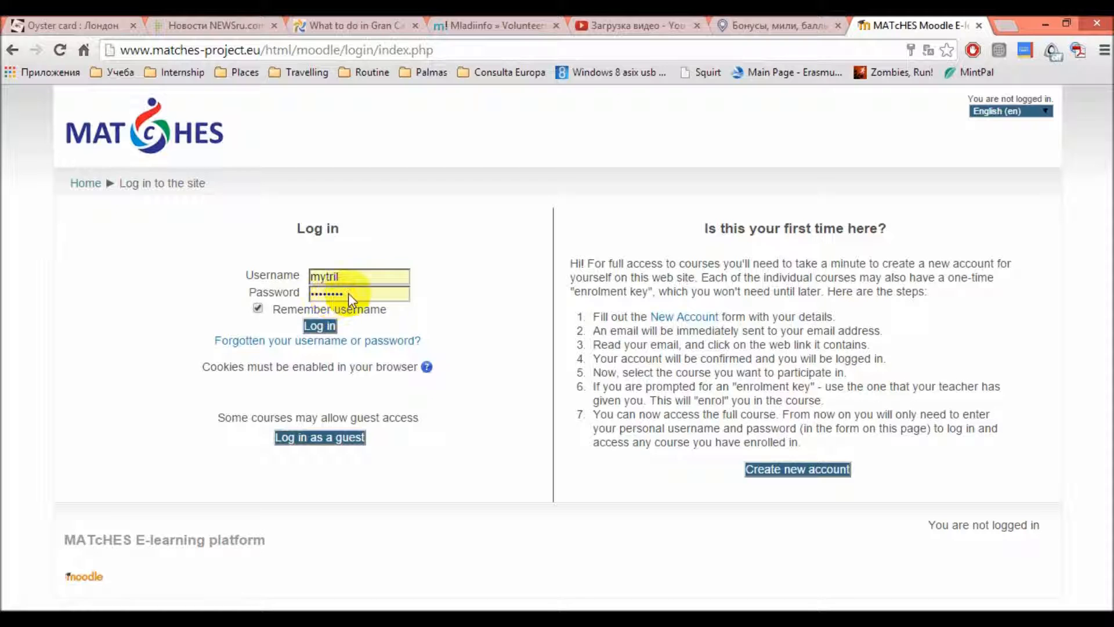
- Log in with the saved credentials and continue to the site's home page
{"action": "left_click", "coordinate": [319, 325]}
{"action": "left_click", "coordinate": [370, 337]}
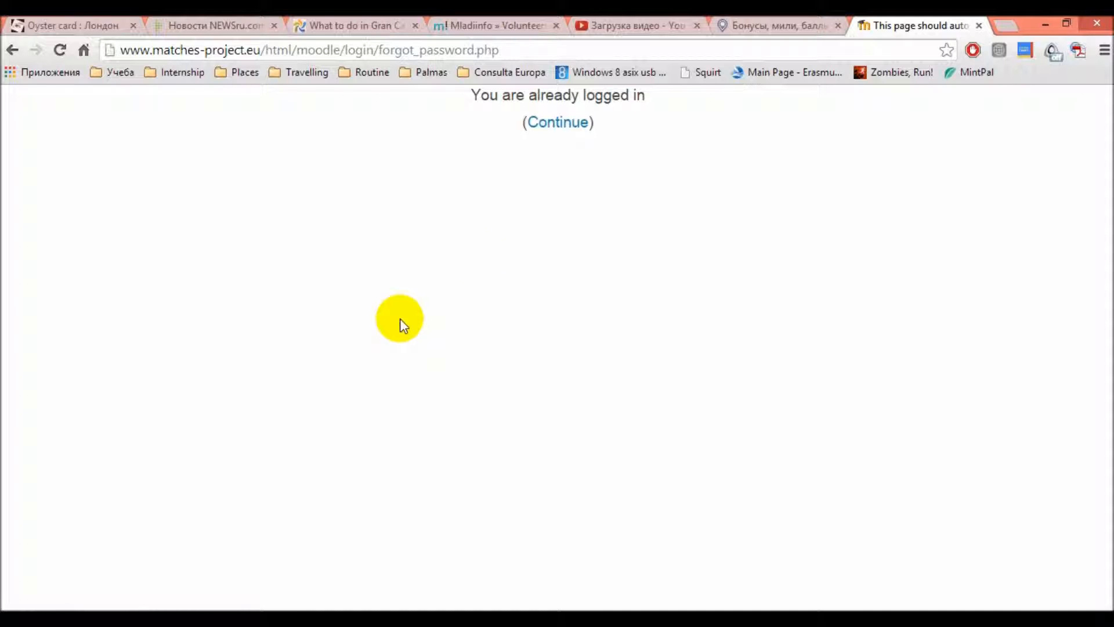
{"action": "left_click", "coordinate": [551, 123]}
- Look through the available courses, open the Testing course and turn its editing on
{"action": "scroll", "coordinate": [513, 284], "scroll_direction": "down", "scroll_amount": 7}
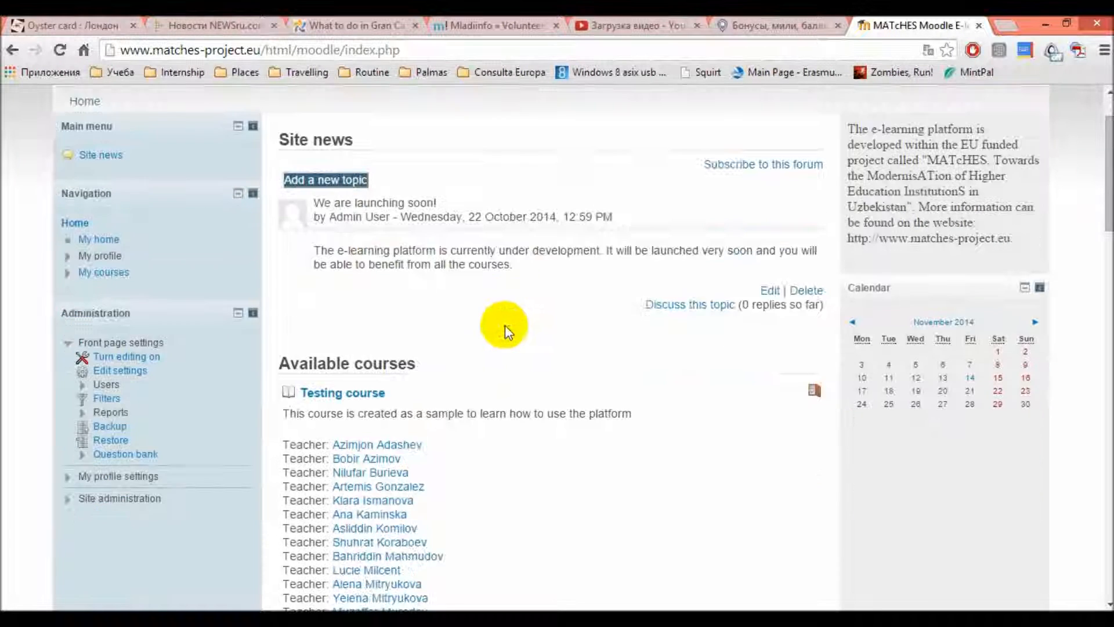
{"action": "scroll", "coordinate": [317, 500], "scroll_direction": "down", "scroll_amount": 16}
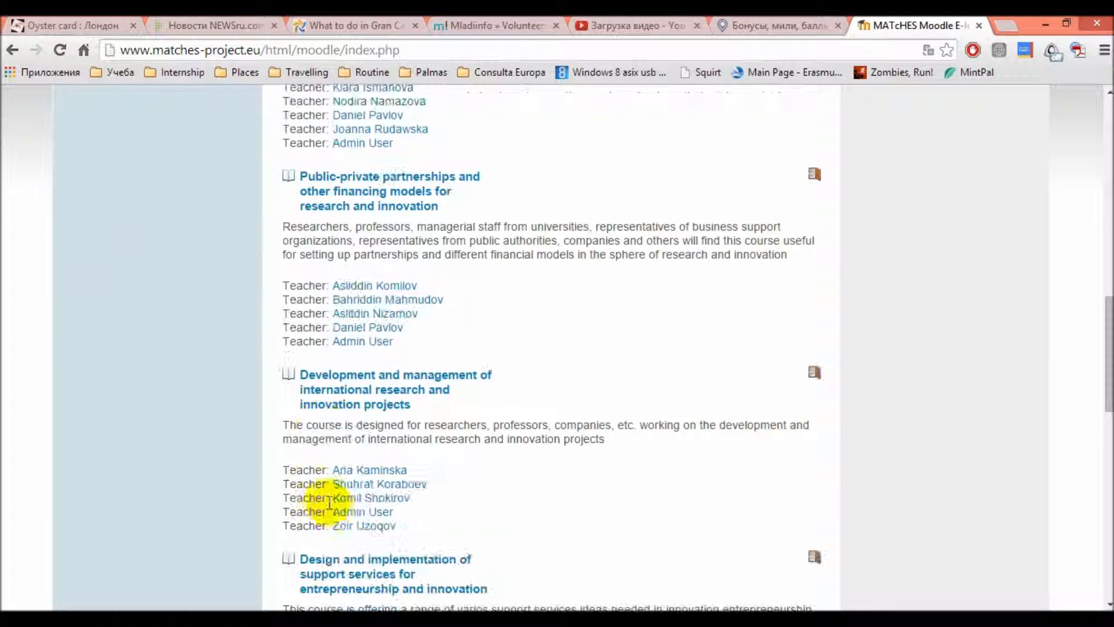
{"action": "scroll", "coordinate": [331, 505], "scroll_direction": "up", "scroll_amount": 15}
{"action": "scroll", "coordinate": [377, 422], "scroll_direction": "up", "scroll_amount": 7}
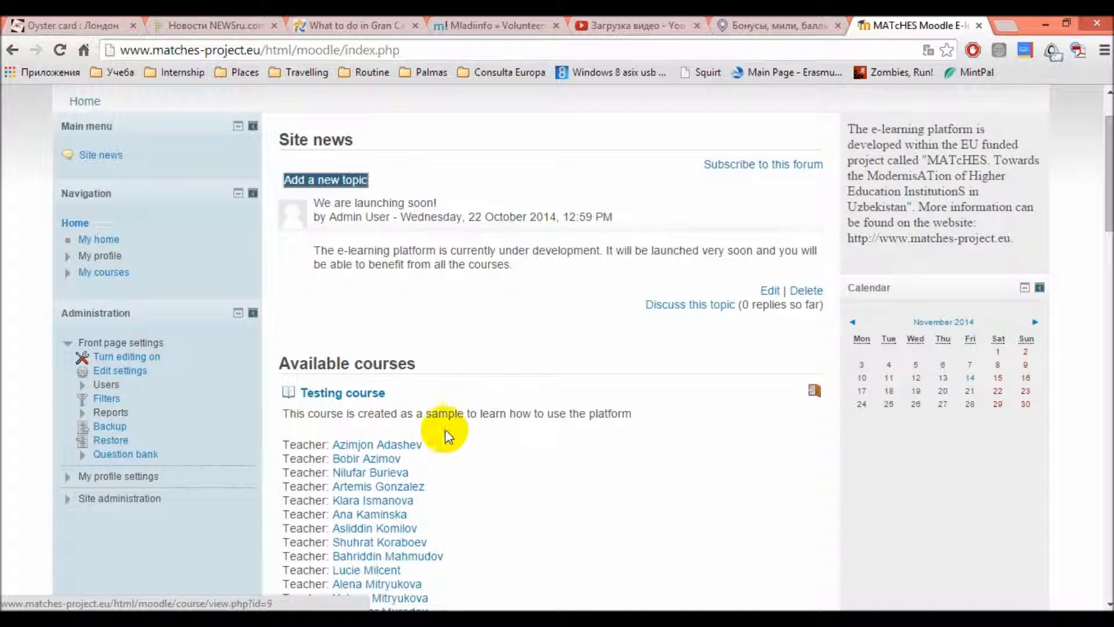
{"action": "scroll", "coordinate": [444, 429], "scroll_direction": "down", "scroll_amount": 7}
{"action": "scroll", "coordinate": [436, 456], "scroll_direction": "up", "scroll_amount": 7}
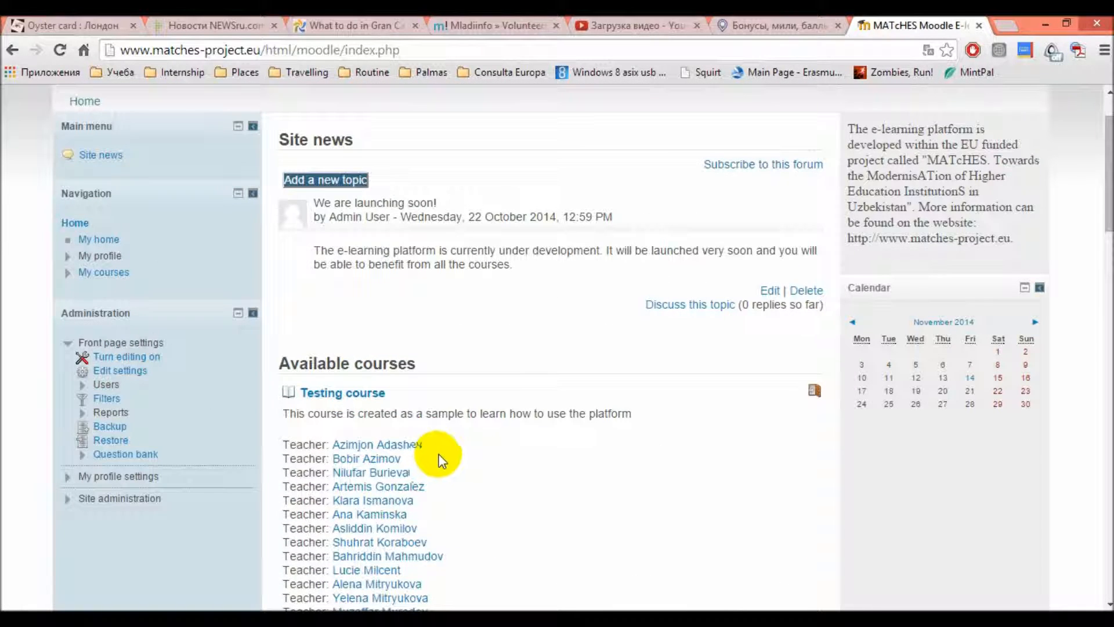
{"action": "left_click", "coordinate": [368, 400]}
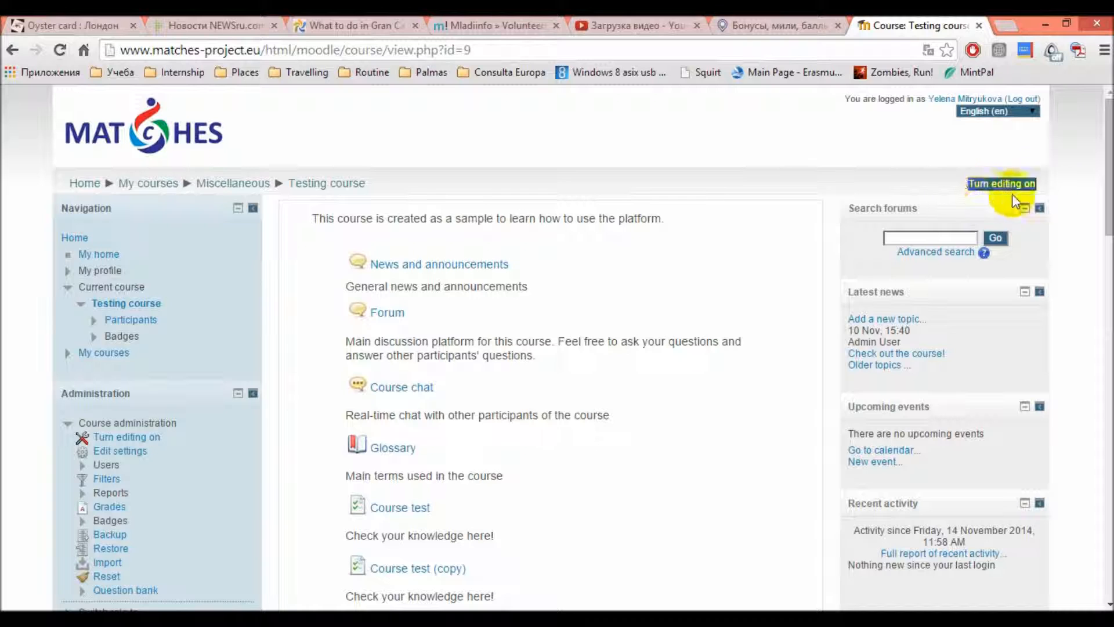
{"action": "left_click", "coordinate": [989, 184]}
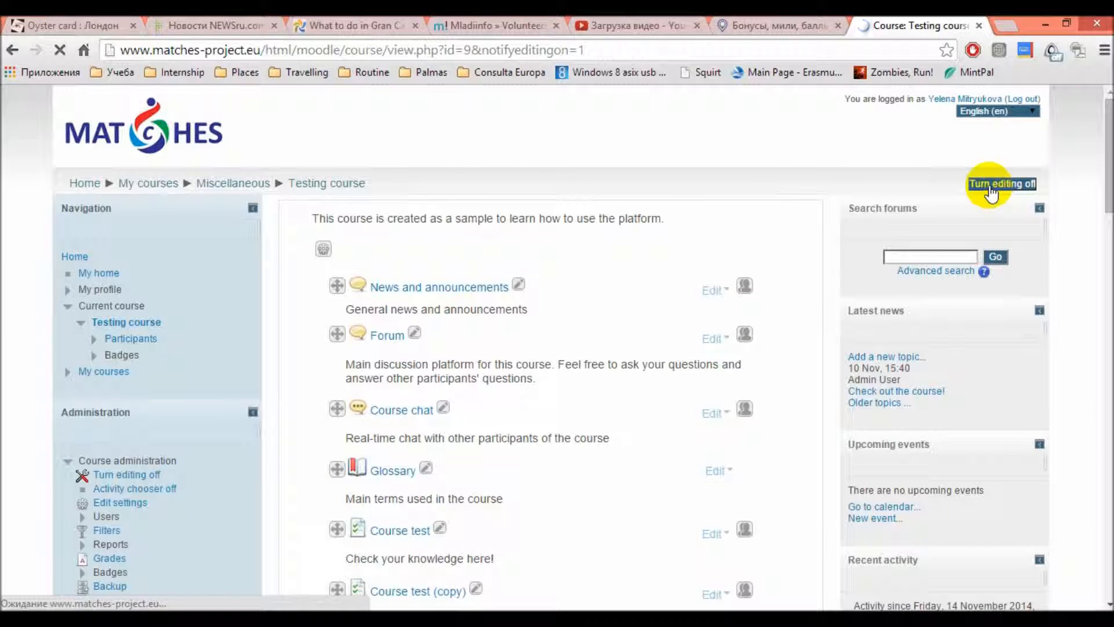
- Write Chapter 2's summary introducing knowledge triangles and entrepreneurship in Uzbekistan, with the quoted definition, "Check out the link for Uzbek Constitution." and the MATcHES source note
{"action": "scroll", "coordinate": [827, 226], "scroll_direction": "down", "scroll_amount": 1}
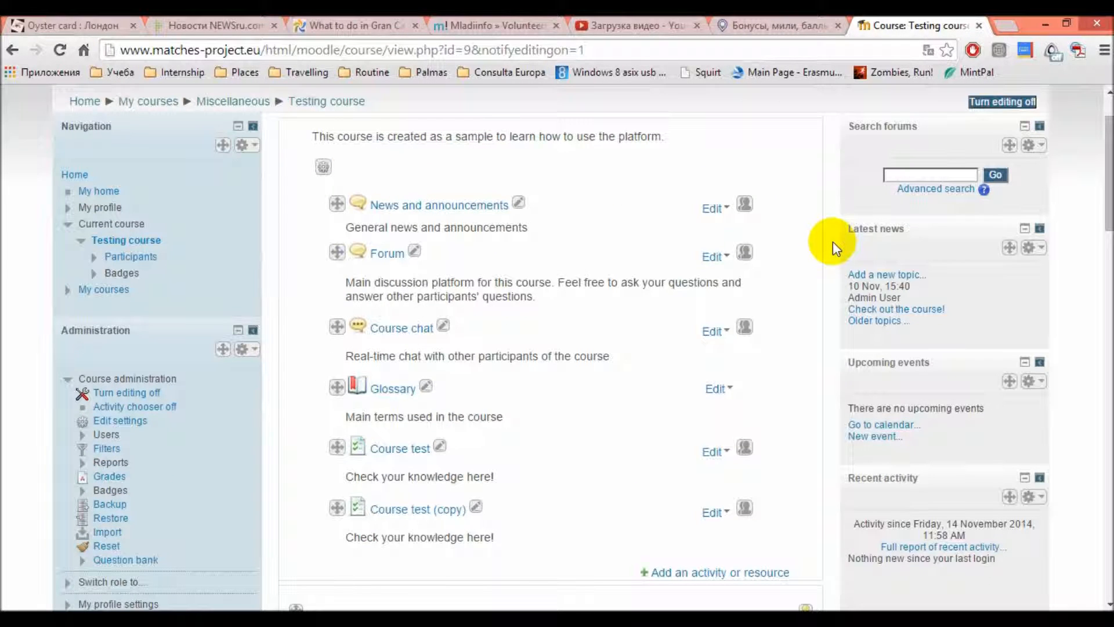
{"action": "scroll", "coordinate": [833, 243], "scroll_direction": "down", "scroll_amount": 8}
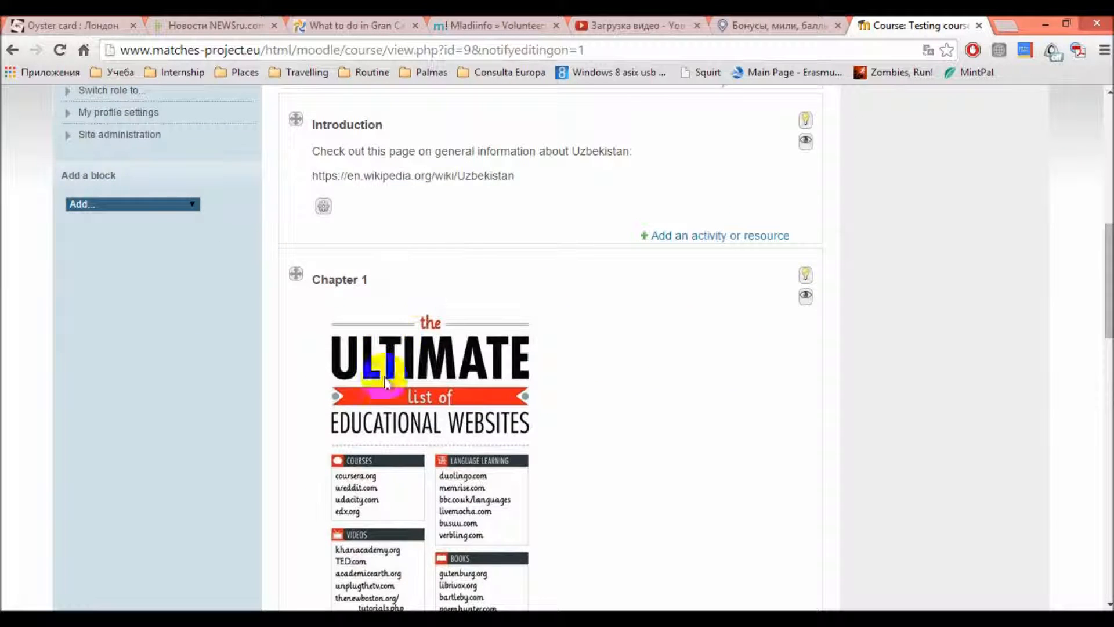
{"action": "scroll", "coordinate": [412, 414], "scroll_direction": "down", "scroll_amount": 15}
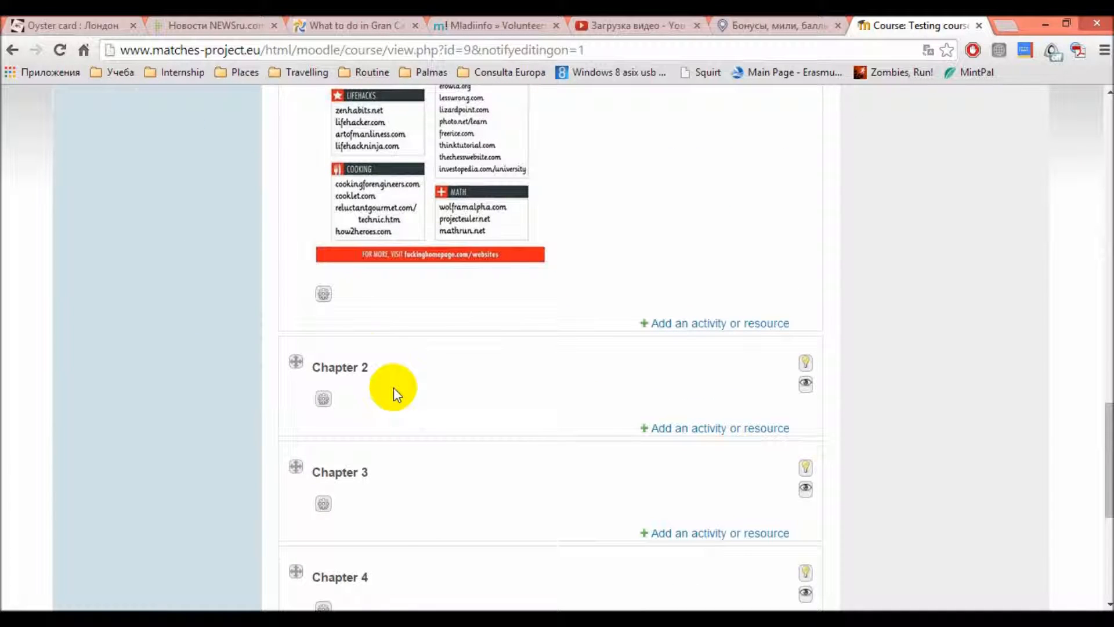
{"action": "left_click", "coordinate": [324, 400]}
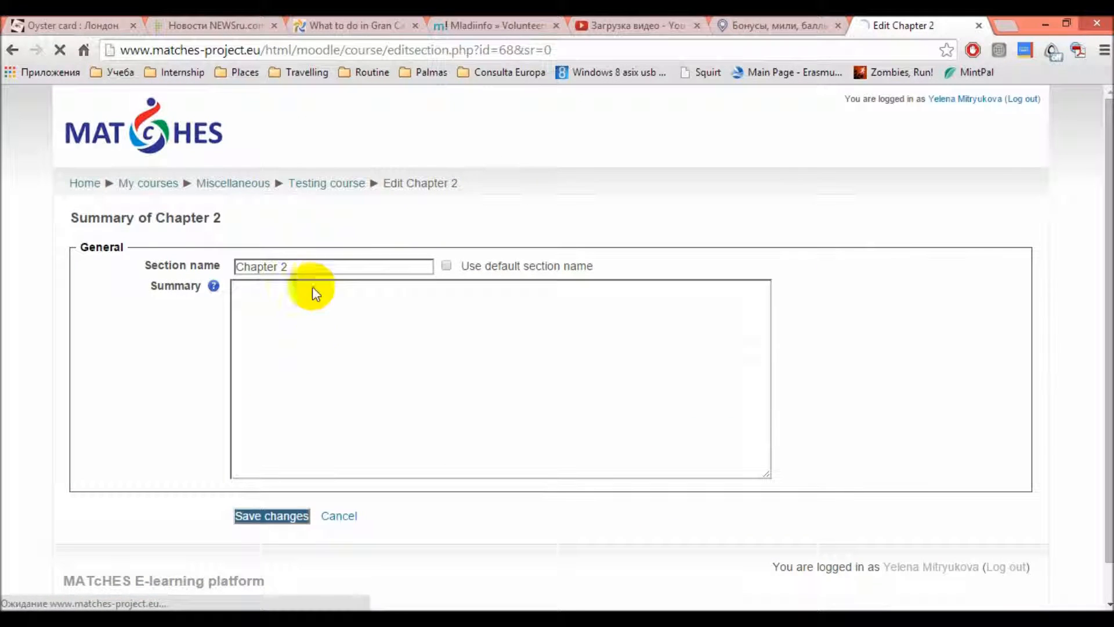
{"action": "left_click", "coordinate": [312, 266]}
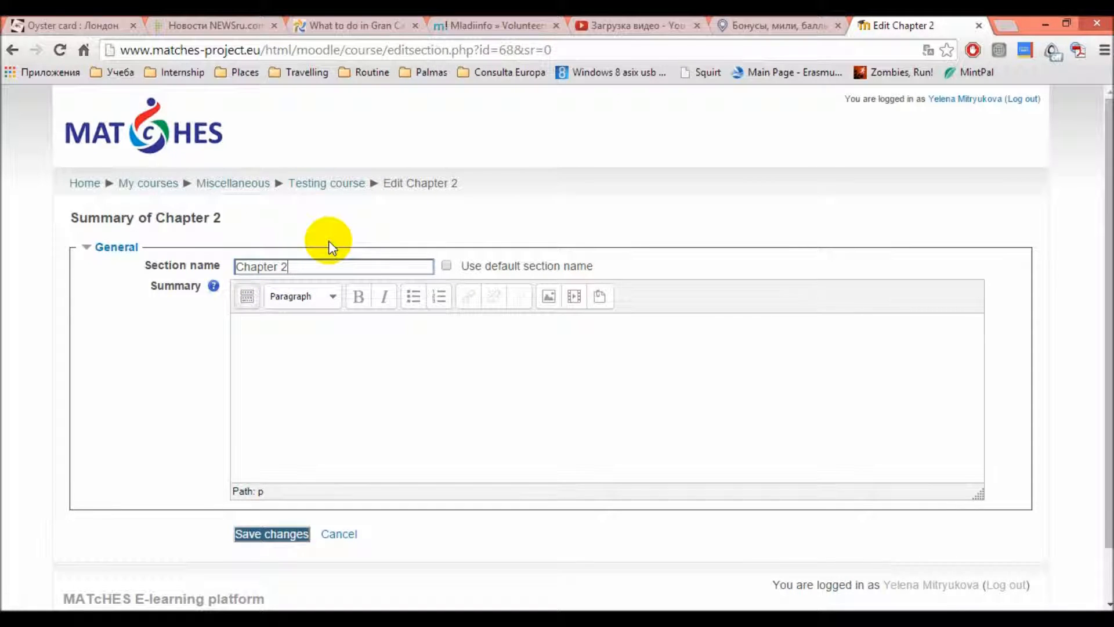
{"action": "left_click", "coordinate": [388, 353]}
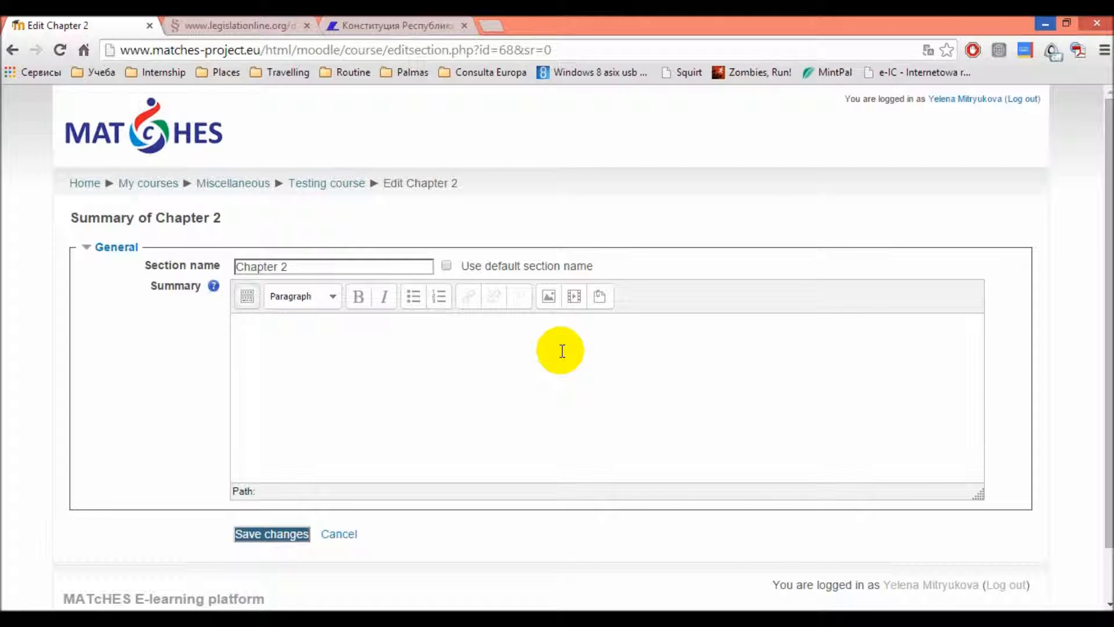
{"action": "type", "text": "In this chapter we are going to talk about knowledge triangles and entrepreneurship in Uzbekistan. \"The knowledge triangle means \"innovation-education-research\", by focusing on the collaboration of universities with the world of business and with public authorities\"*. Check out the link for Uzbek Constitution. * \"Knowledge triangle. MATcHES\". Towards the ModernisATion of Higher Education InstitutionS in Uzbekistan. http://www.matches-project.eu/EN/knowledgeTriangle/ (accessed November 18, 2014)"}
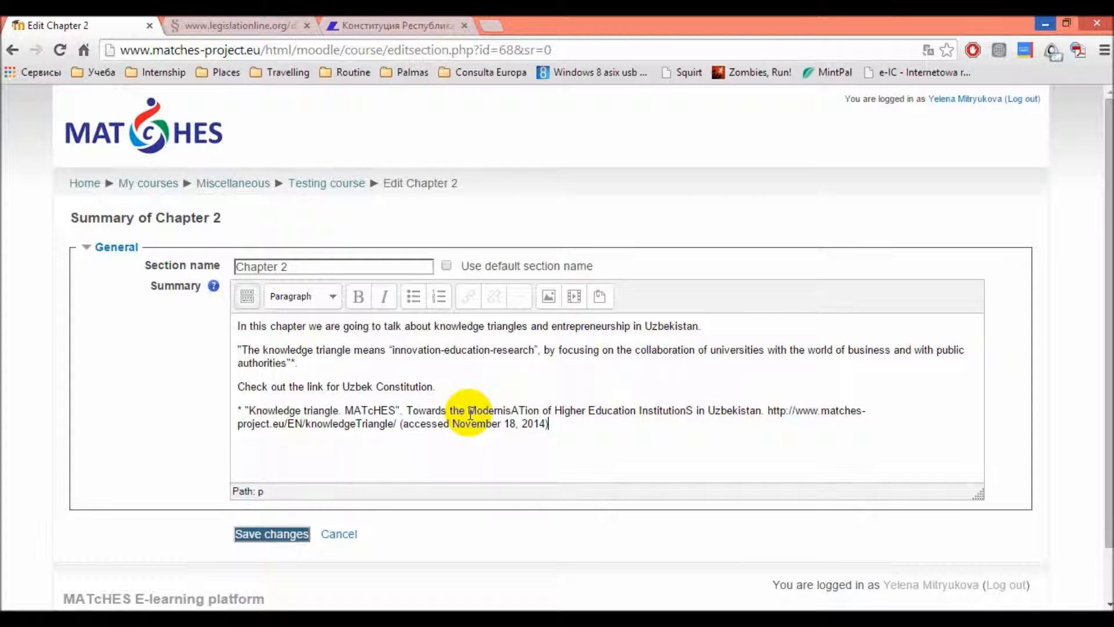
{"action": "left_click", "coordinate": [343, 382]}
{"action": "left_click_drag", "start_coordinate": [344, 382], "coordinate": [434, 386]}
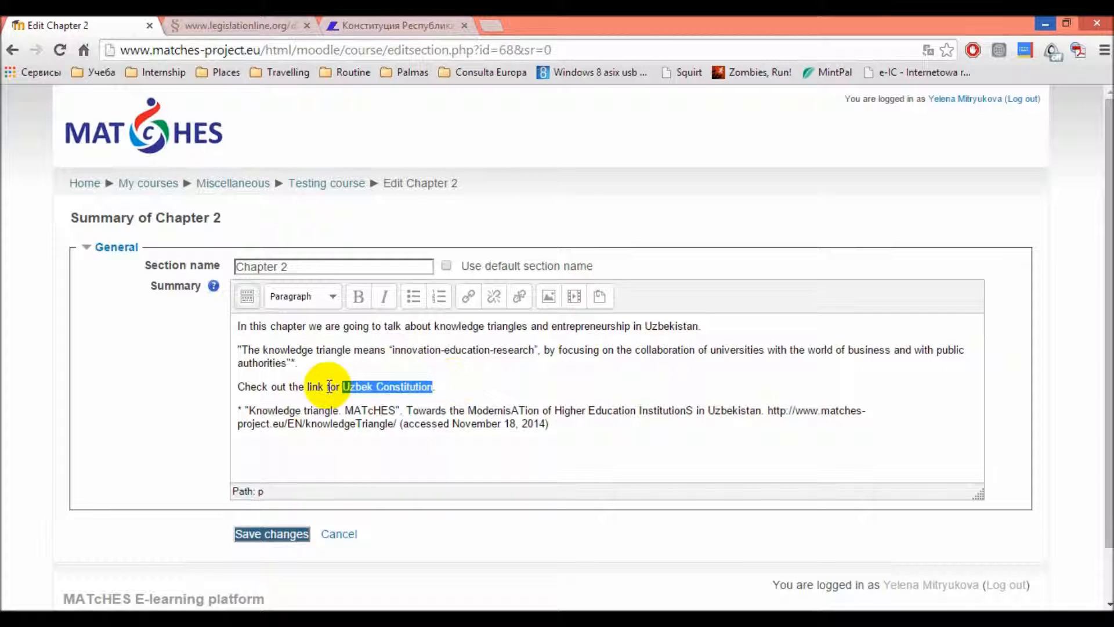
{"action": "left_click", "coordinate": [217, 25]}
{"action": "key", "text": "ctrl+c"}
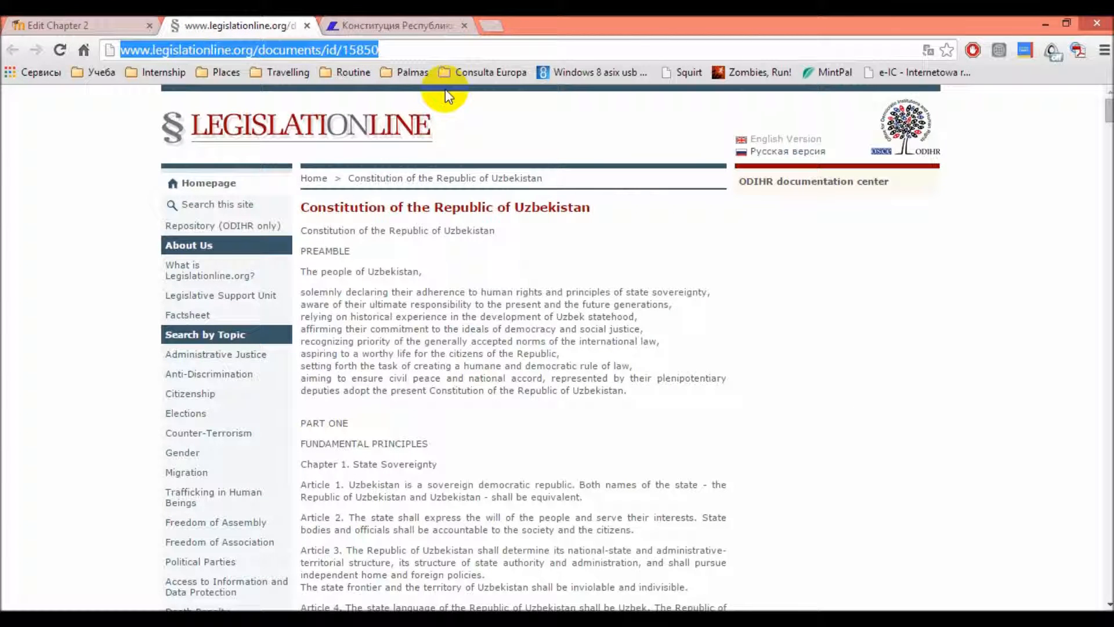
{"action": "left_click", "coordinate": [34, 28]}
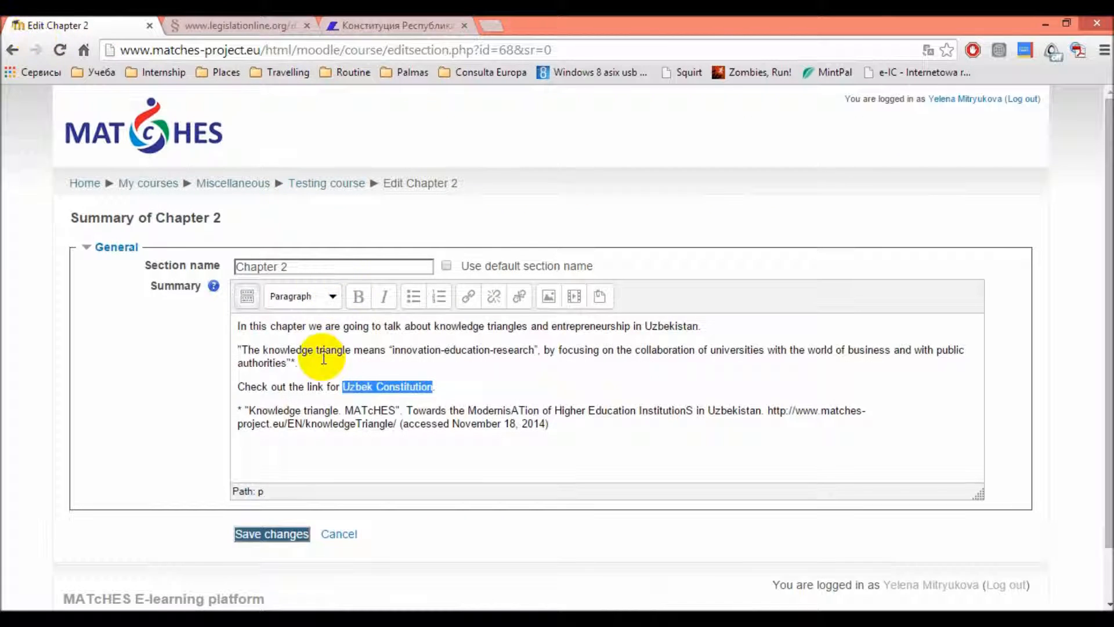
{"action": "left_click", "coordinate": [469, 298]}
{"action": "key", "text": "ctrl+v"}
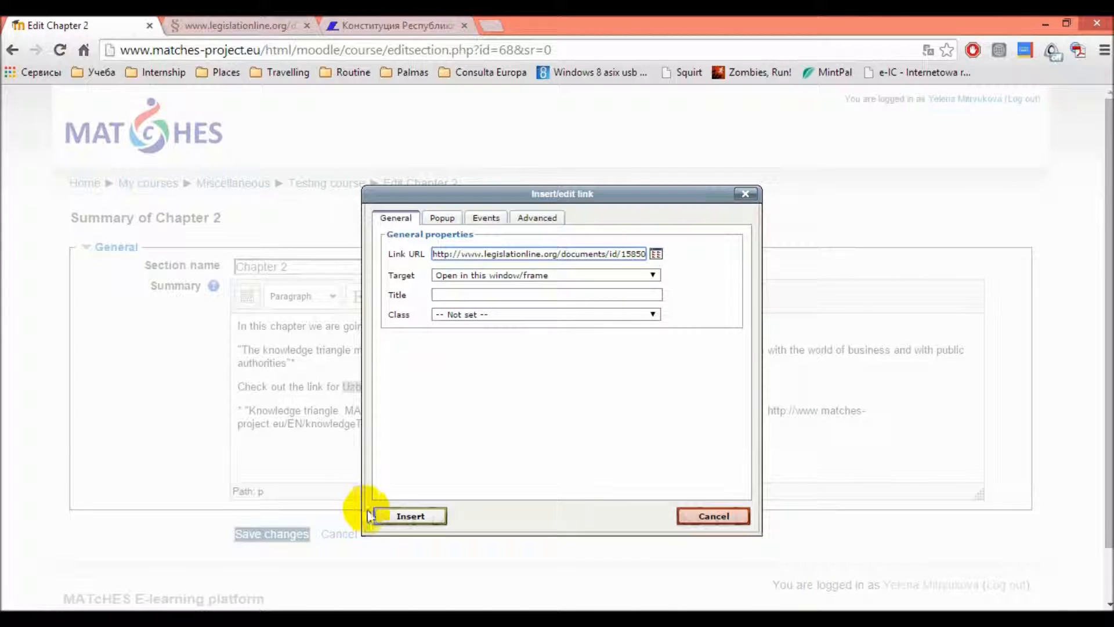
{"action": "left_click", "coordinate": [389, 514]}
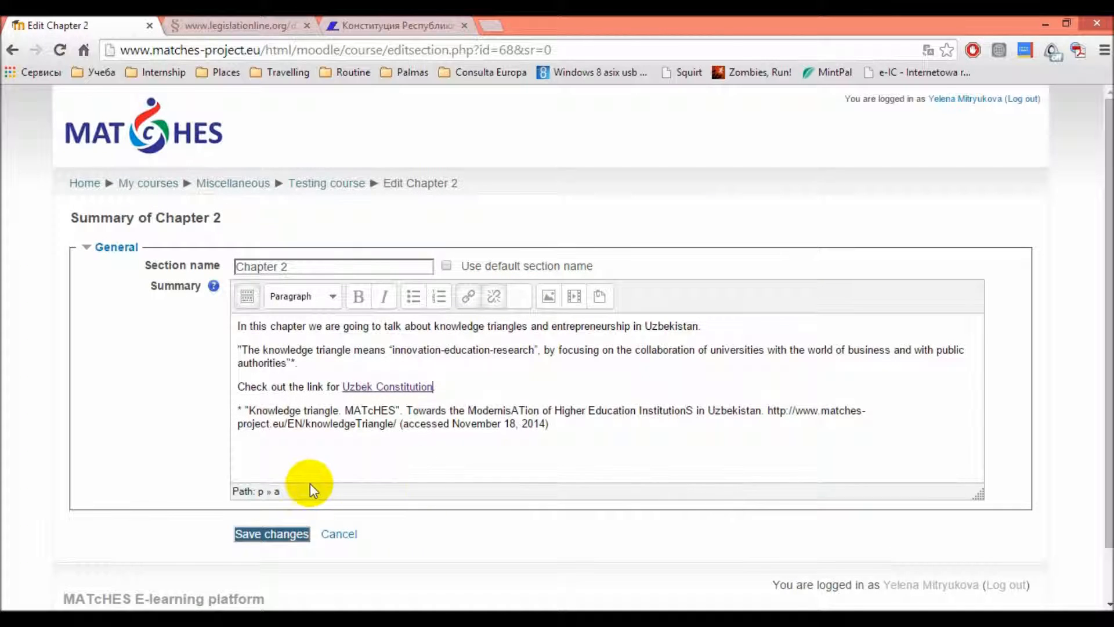
{"action": "left_click", "coordinate": [297, 537]}
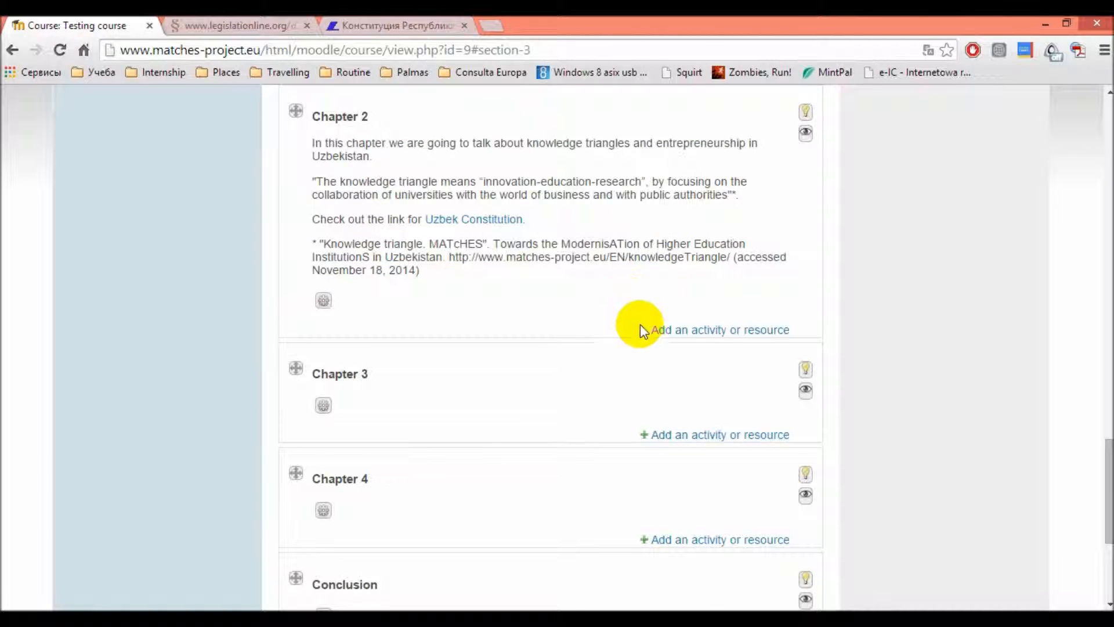
- Add a new File resource to Chapter 2
{"action": "left_click", "coordinate": [675, 329]}
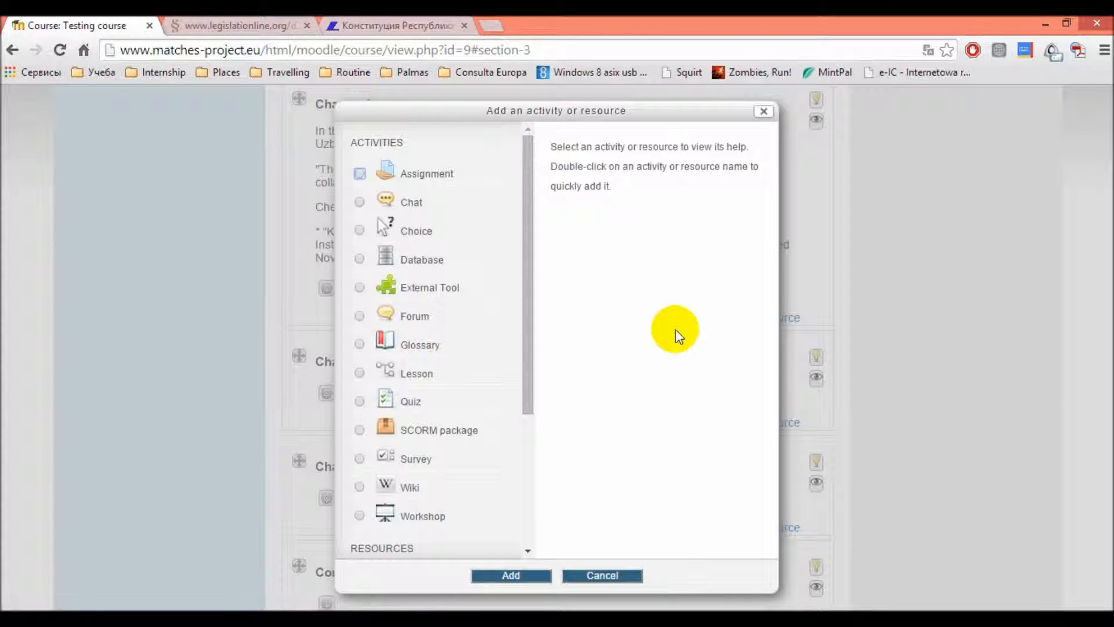
{"action": "left_click_drag", "start_coordinate": [530, 326], "coordinate": [523, 498]}
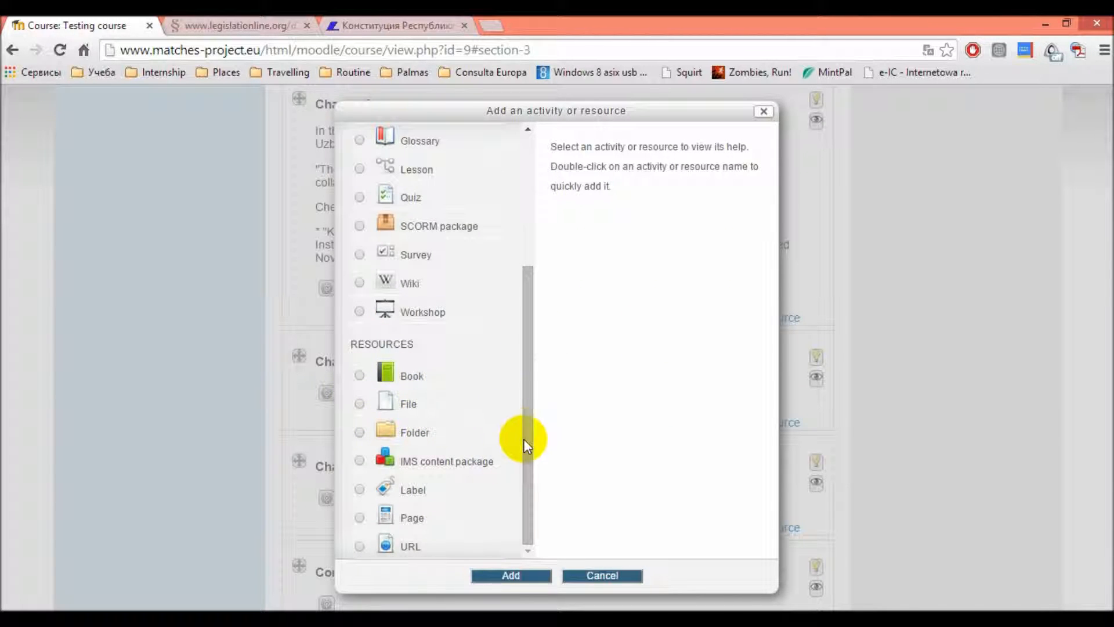
{"action": "left_click", "coordinate": [360, 406]}
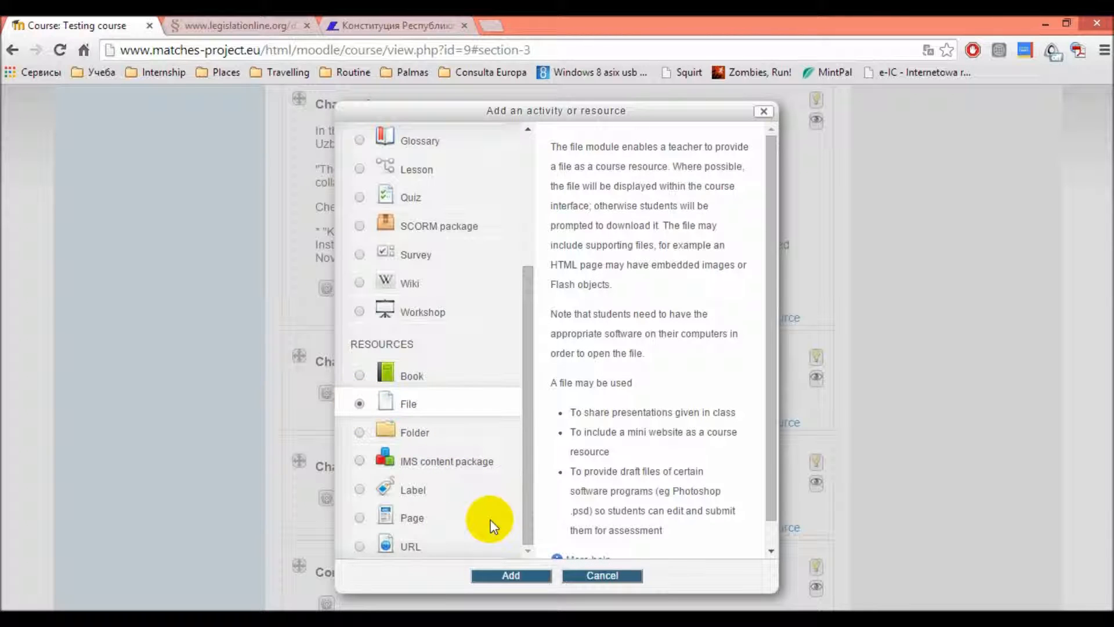
{"action": "left_click", "coordinate": [510, 576]}
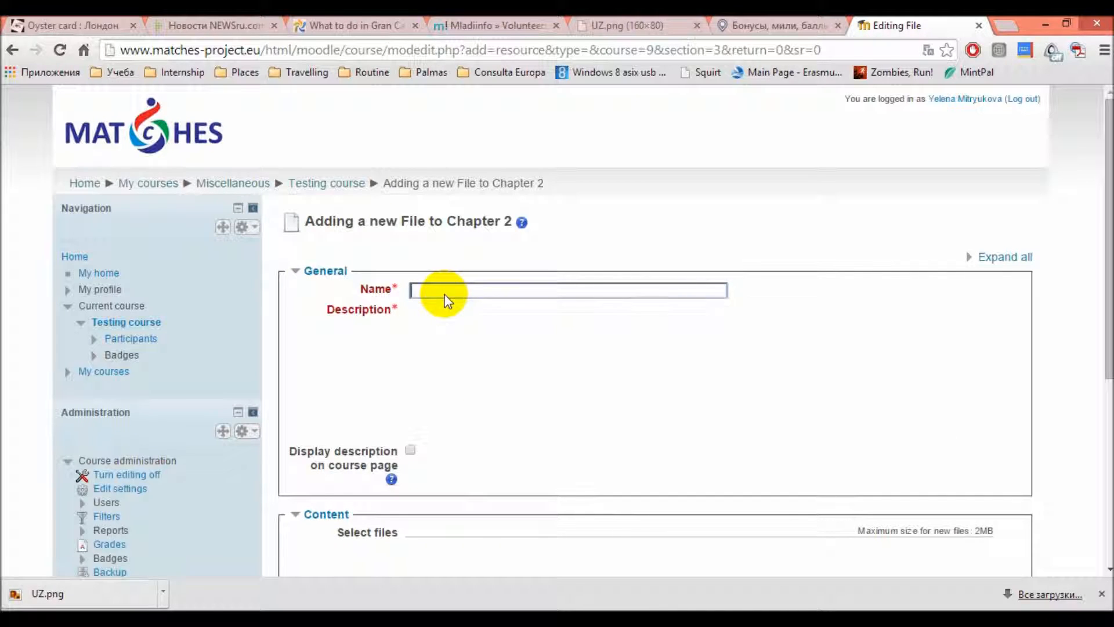
- Enter "Flag" as both the name and the description of the new file resource
{"action": "type", "text": "Fla"}
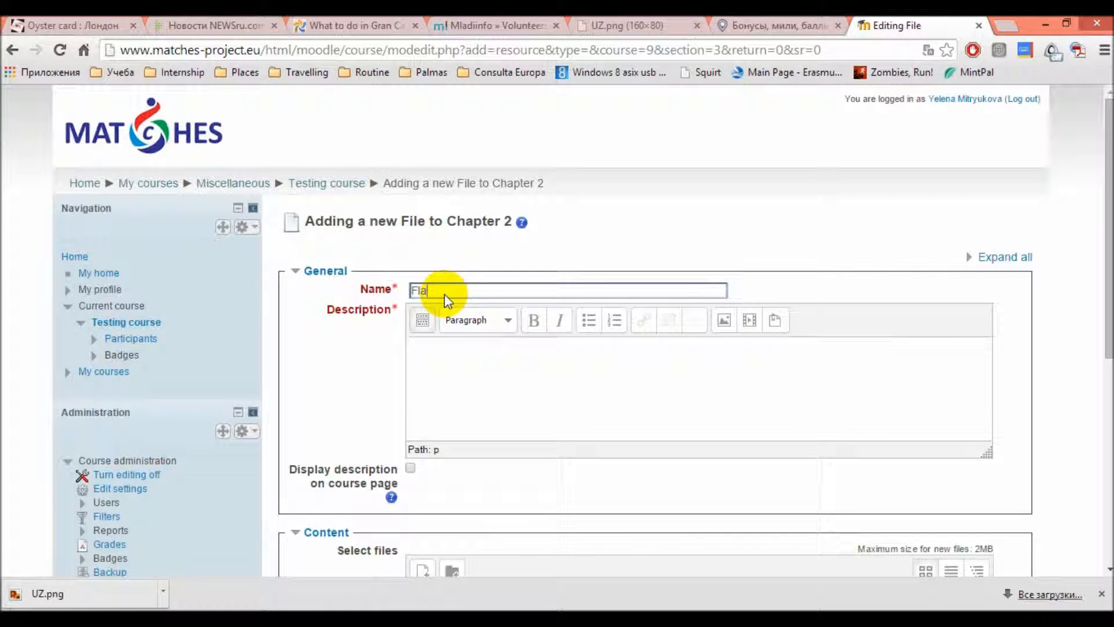
{"action": "type", "text": "g"}
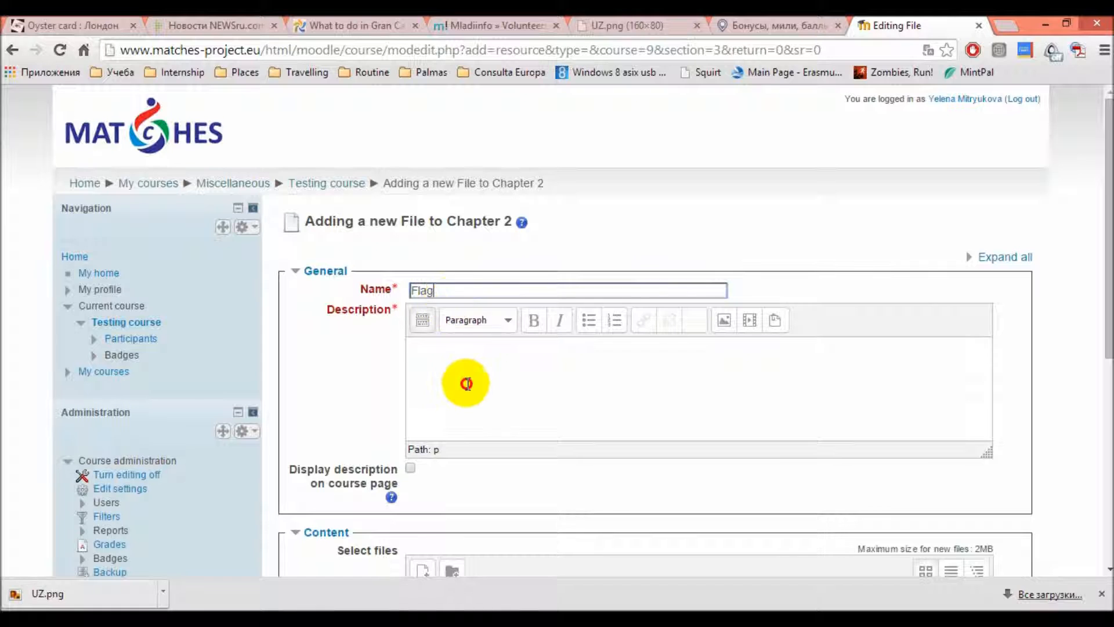
{"action": "left_click", "coordinate": [461, 378]}
{"action": "type", "text": "Flag"}
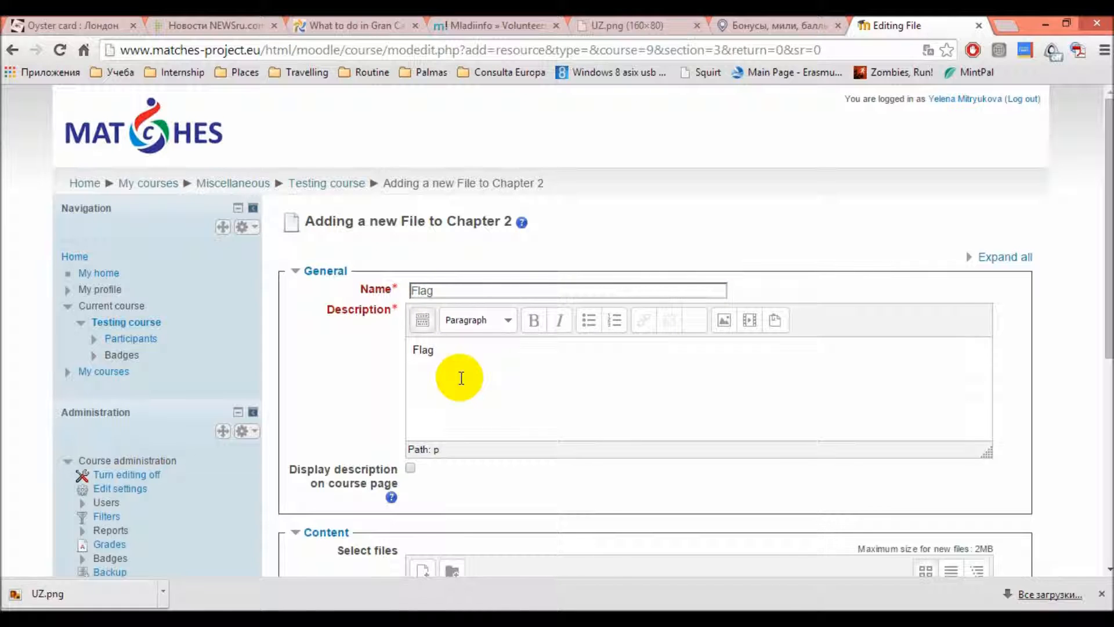
- Copy the image URL of the Uzbek flag UZ.png from its open azimo.com page and return to the file form
{"action": "scroll", "coordinate": [461, 378], "scroll_direction": "down", "scroll_amount": 6}
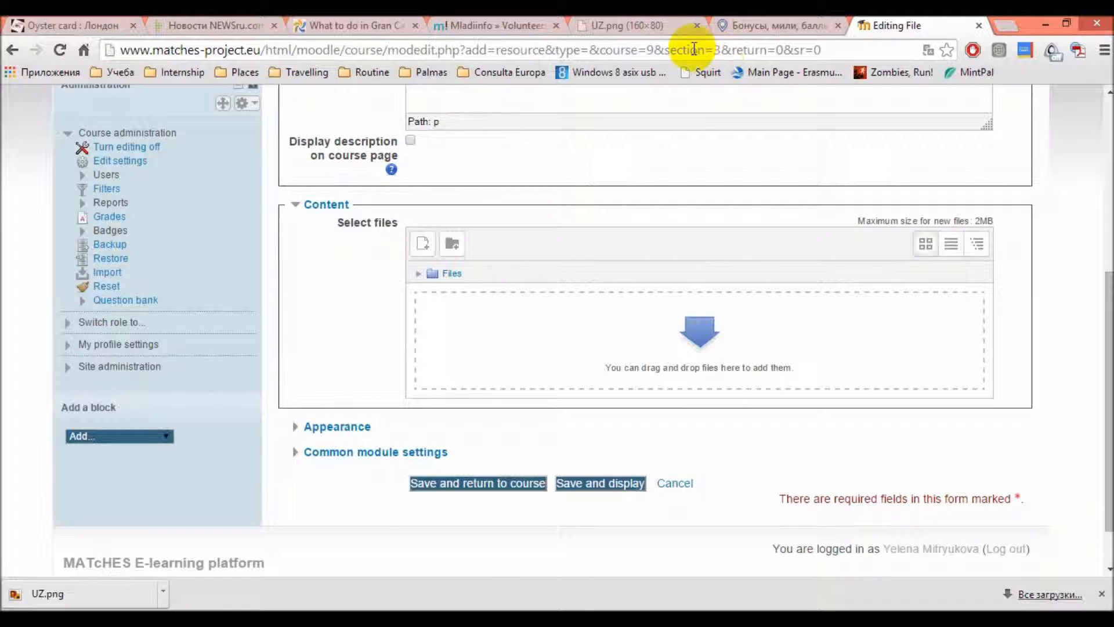
{"action": "left_click", "coordinate": [642, 25]}
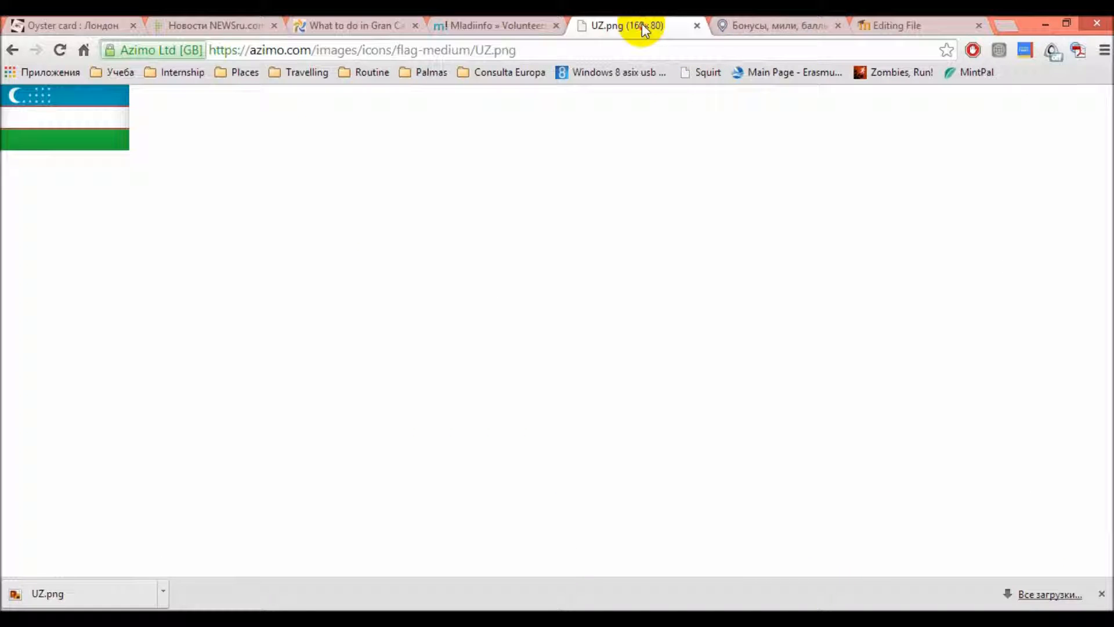
{"action": "right_click", "coordinate": [34, 128]}
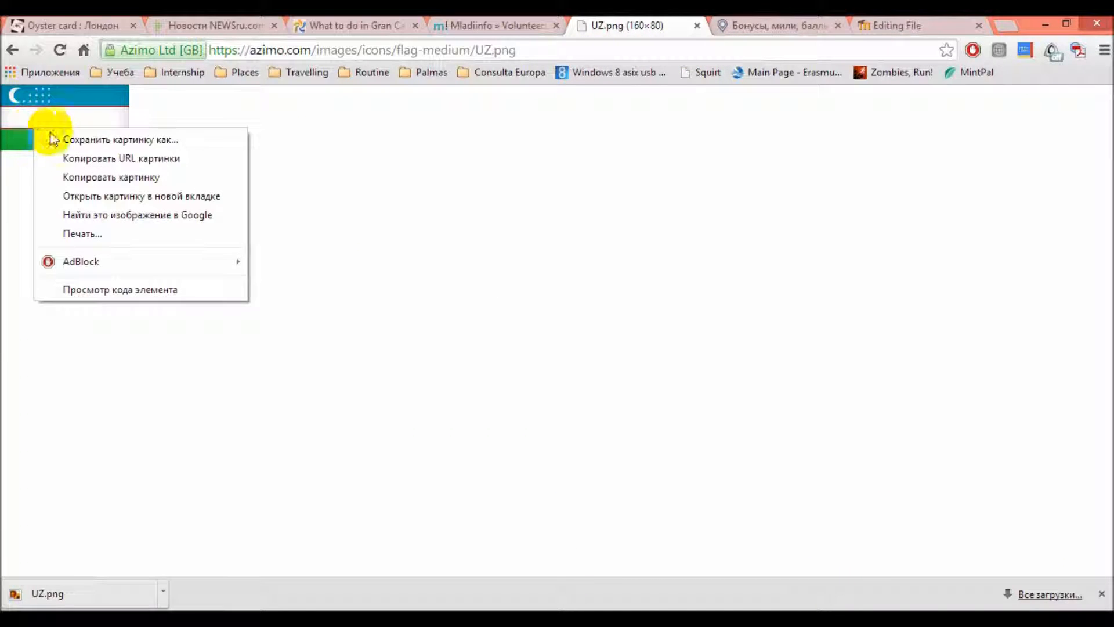
{"action": "left_click", "coordinate": [79, 160]}
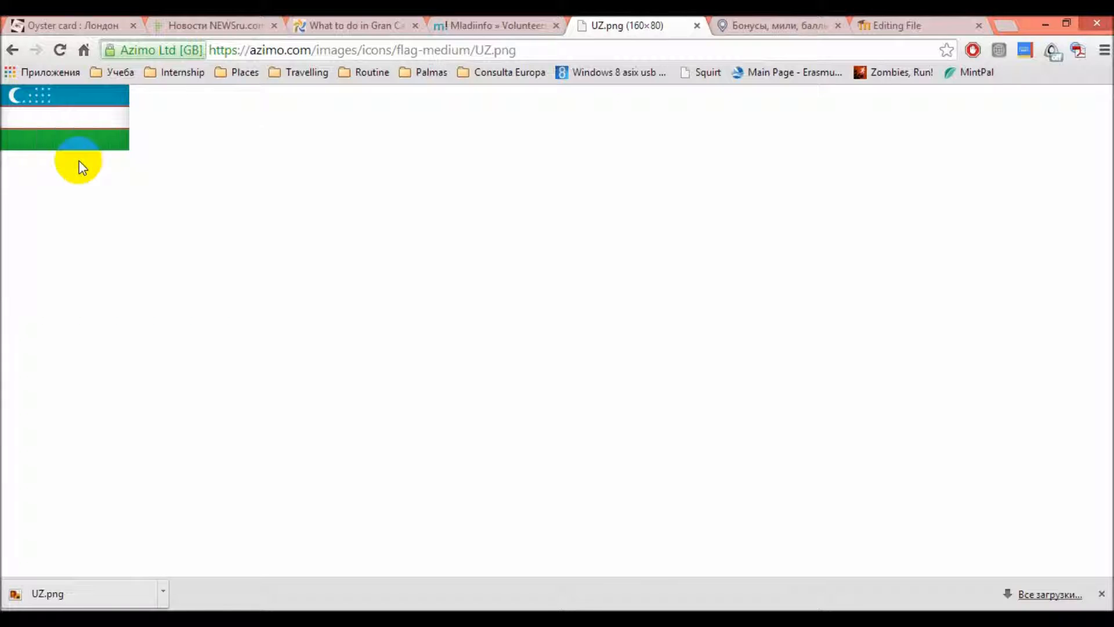
{"action": "left_click", "coordinate": [906, 26]}
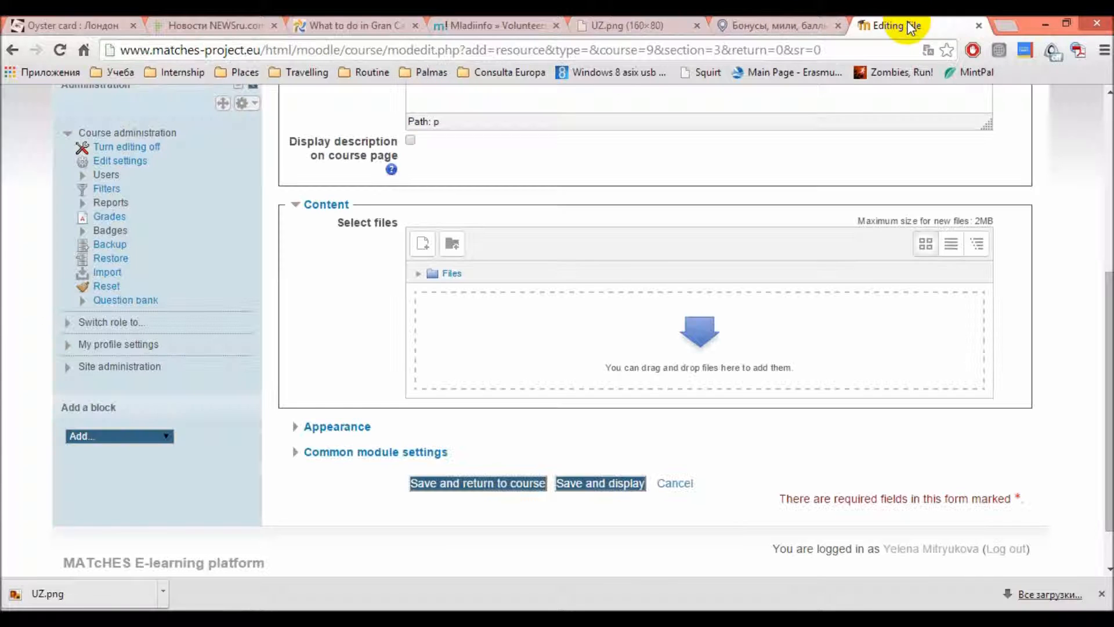
{"action": "left_click", "coordinate": [429, 242]}
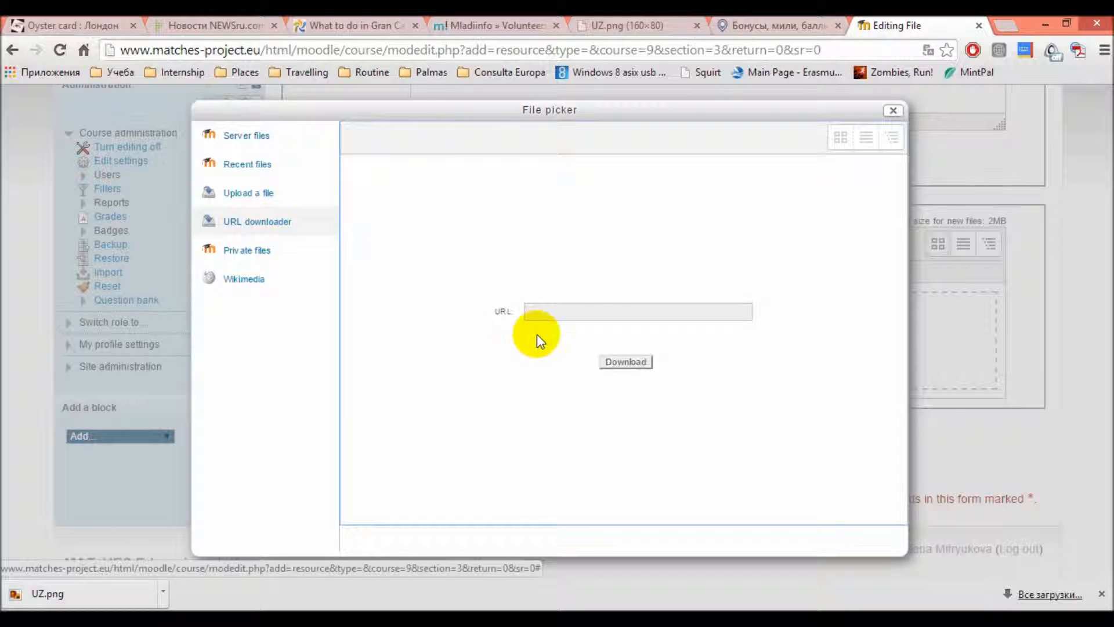
{"action": "left_click", "coordinate": [545, 311]}
{"action": "type", "text": "https://azimo.com/images/icons/flag-medium/UZ.png"}
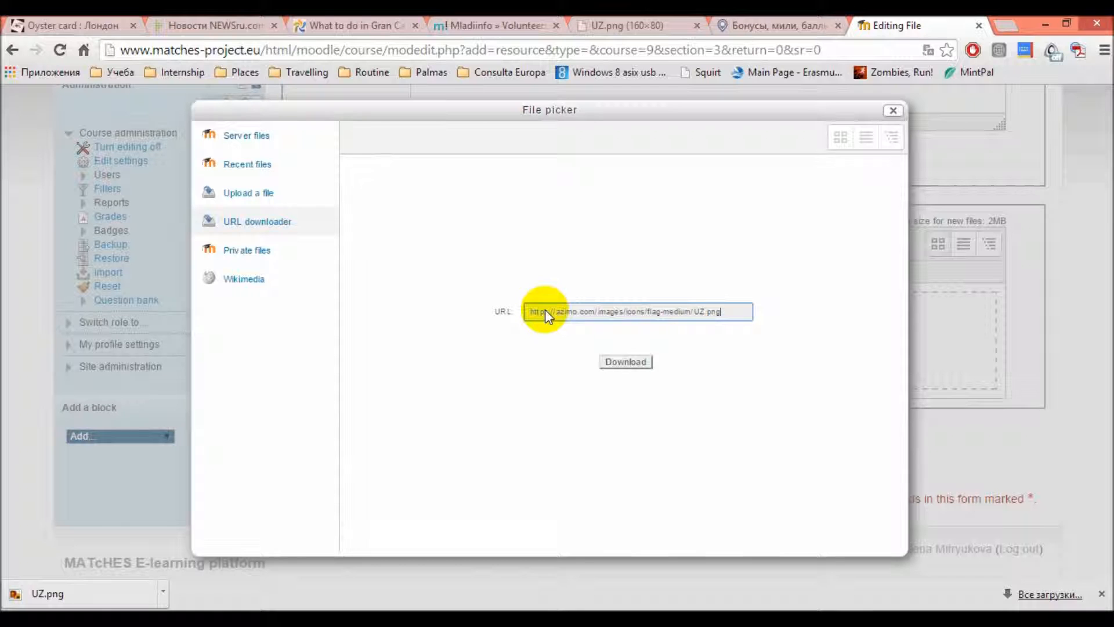
{"action": "left_click", "coordinate": [616, 361]}
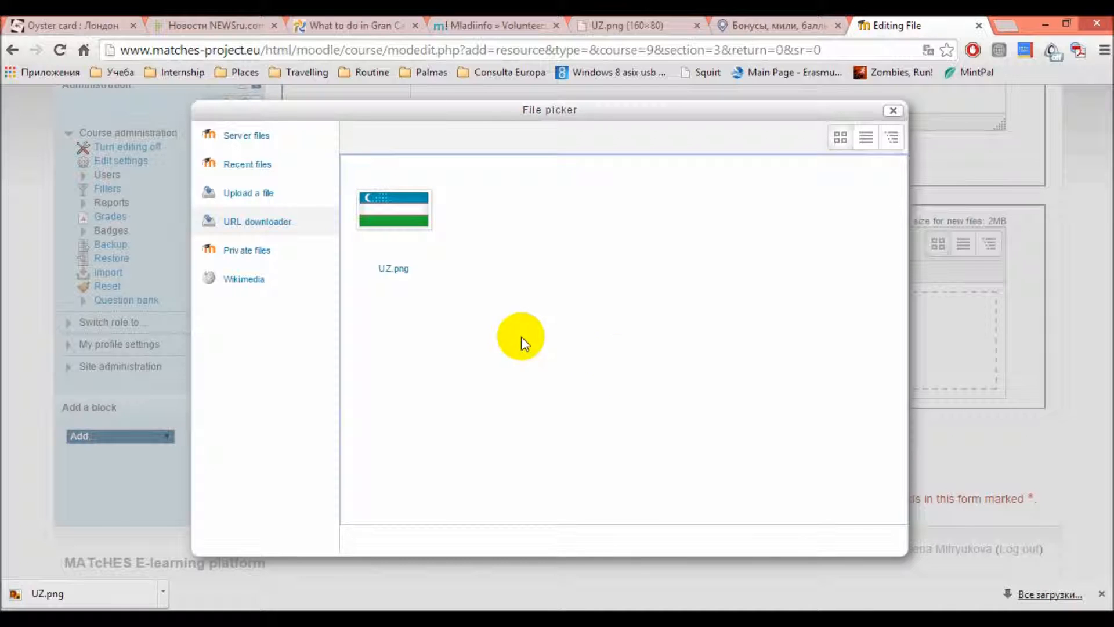
{"action": "left_click", "coordinate": [389, 220]}
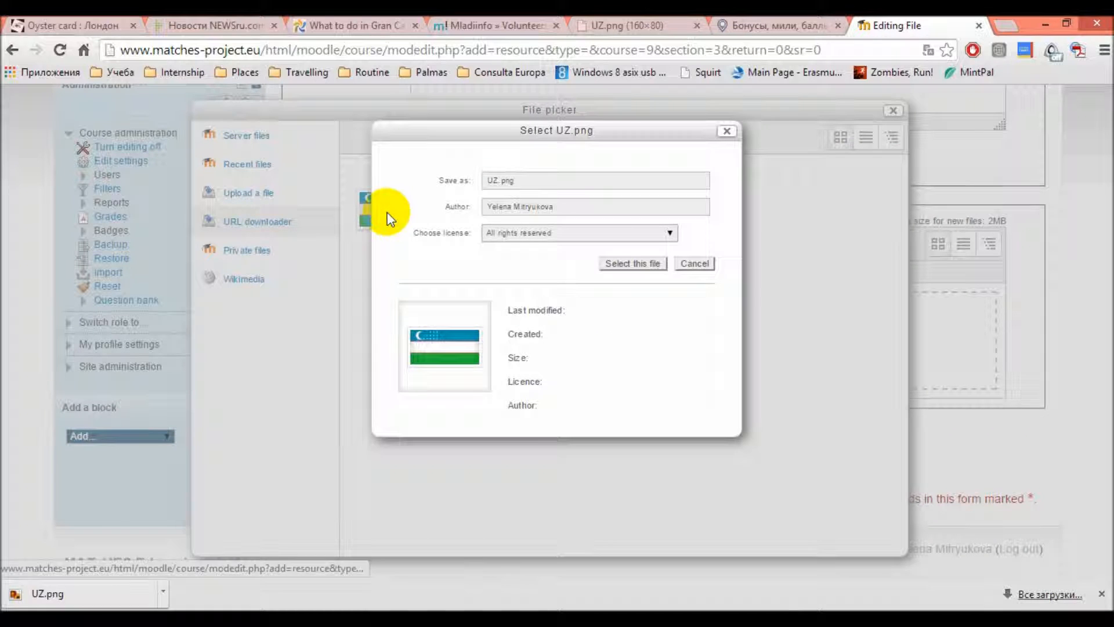
{"action": "left_click", "coordinate": [639, 268]}
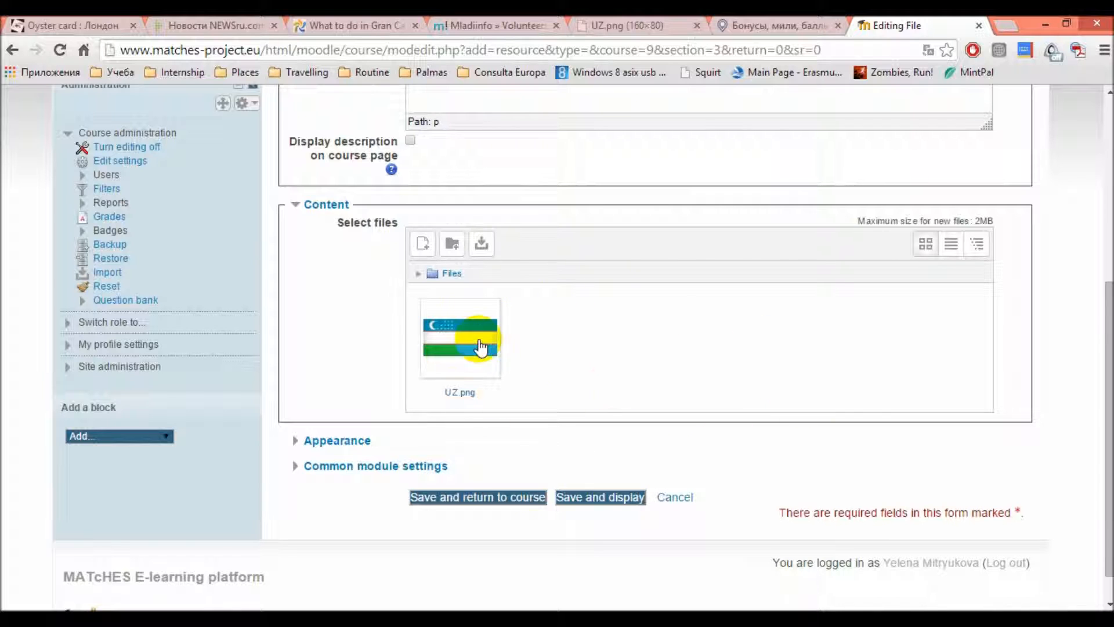
- Add the local copy of UZ.png to the resource's files, overwriting the existing one, and save the resource back to the course
{"action": "left_click", "coordinate": [237, 624]}
{"action": "left_click_drag", "start_coordinate": [314, 195], "coordinate": [939, 367]}
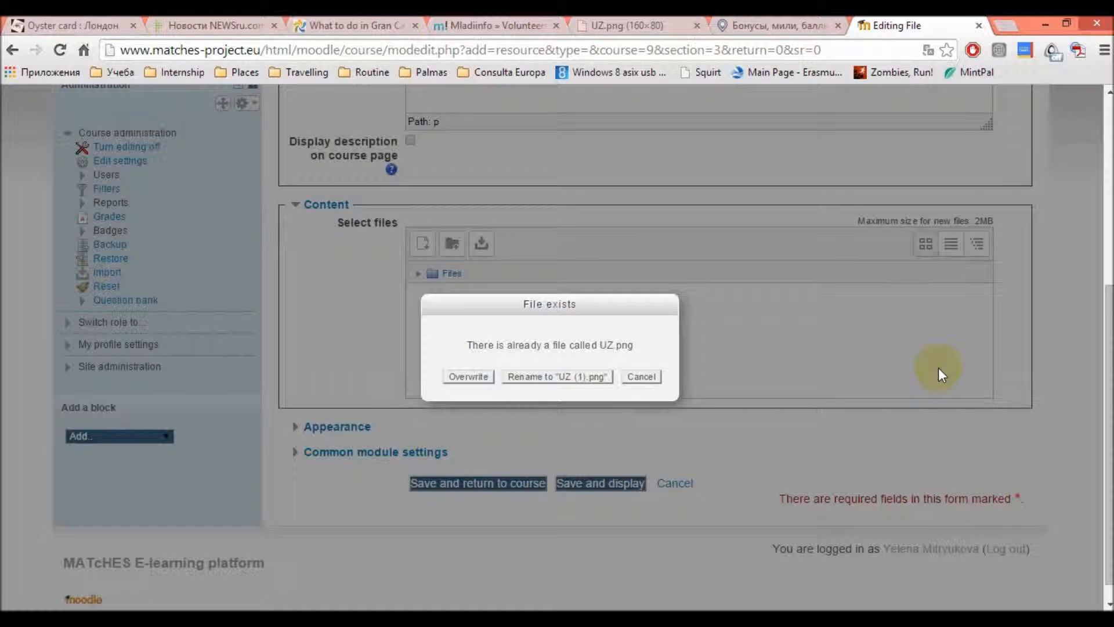
{"action": "left_click", "coordinate": [467, 377]}
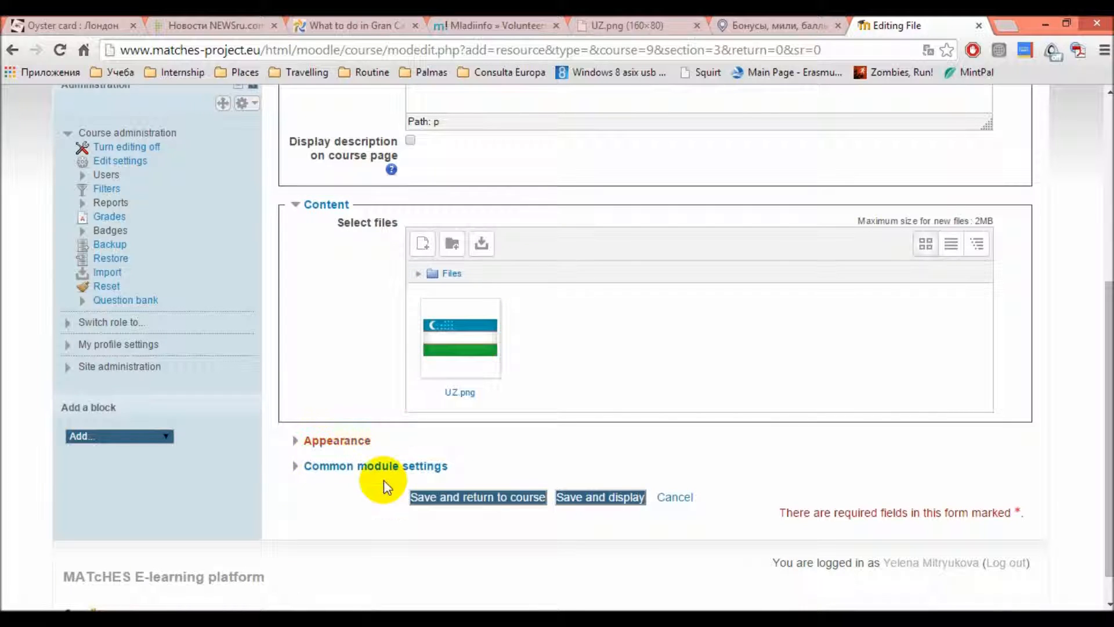
{"action": "left_click", "coordinate": [462, 500]}
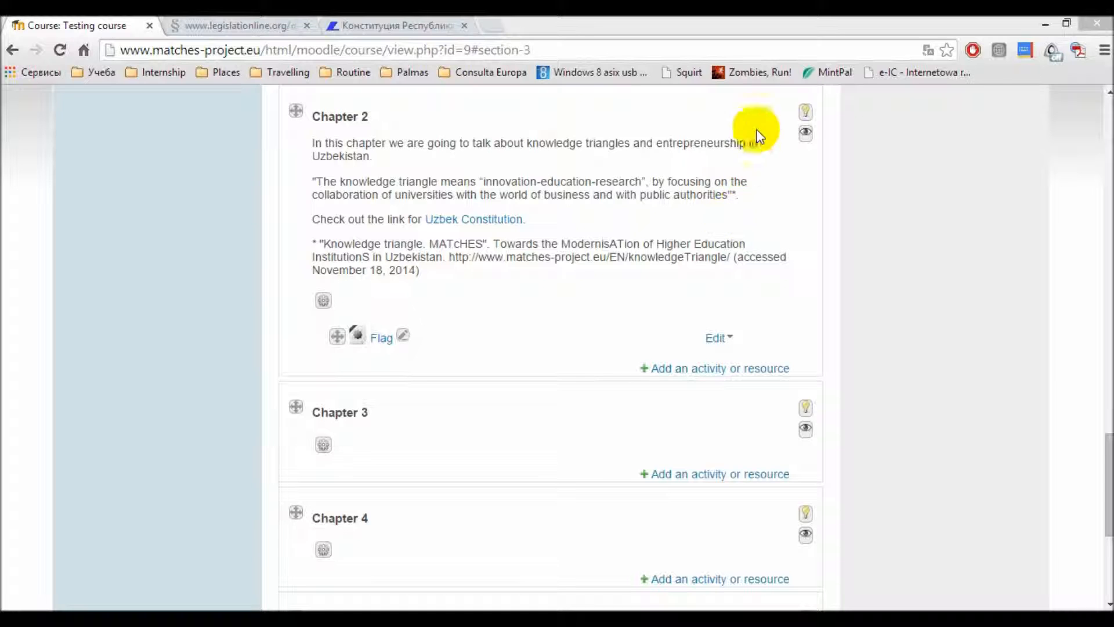
- Toggle the highlight marking Chapter 2 as the current topic
{"action": "left_click", "coordinate": [807, 112]}
{"action": "left_click", "coordinate": [807, 113]}
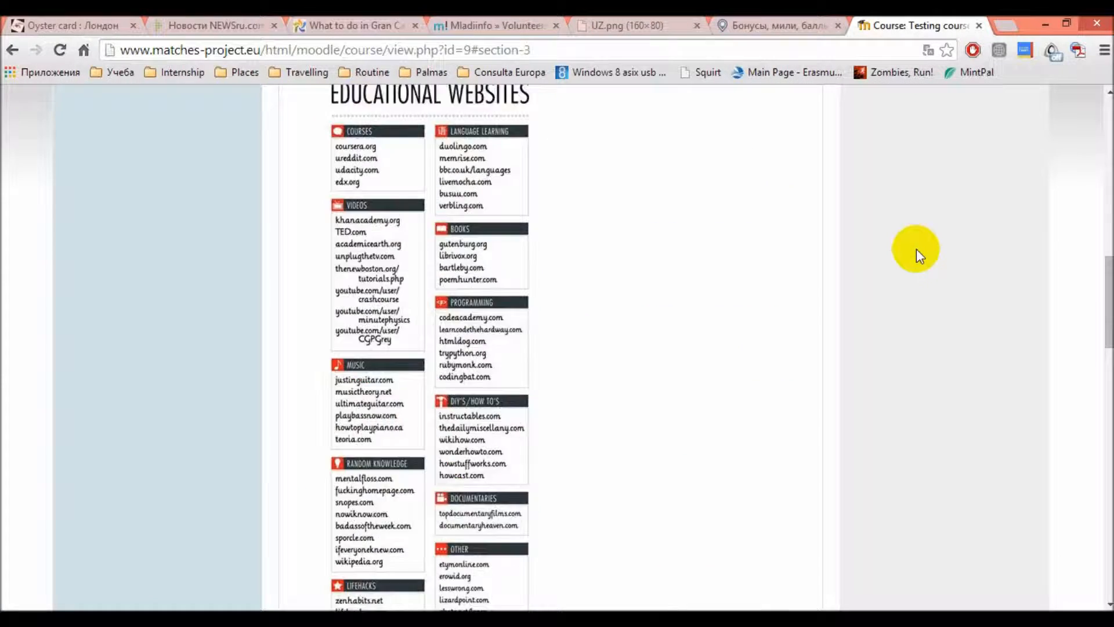
- Start a new topic in News and announcements with the subject "Chapter 2 uploaded!"
{"action": "scroll", "coordinate": [917, 249], "scroll_direction": "up", "scroll_amount": 15}
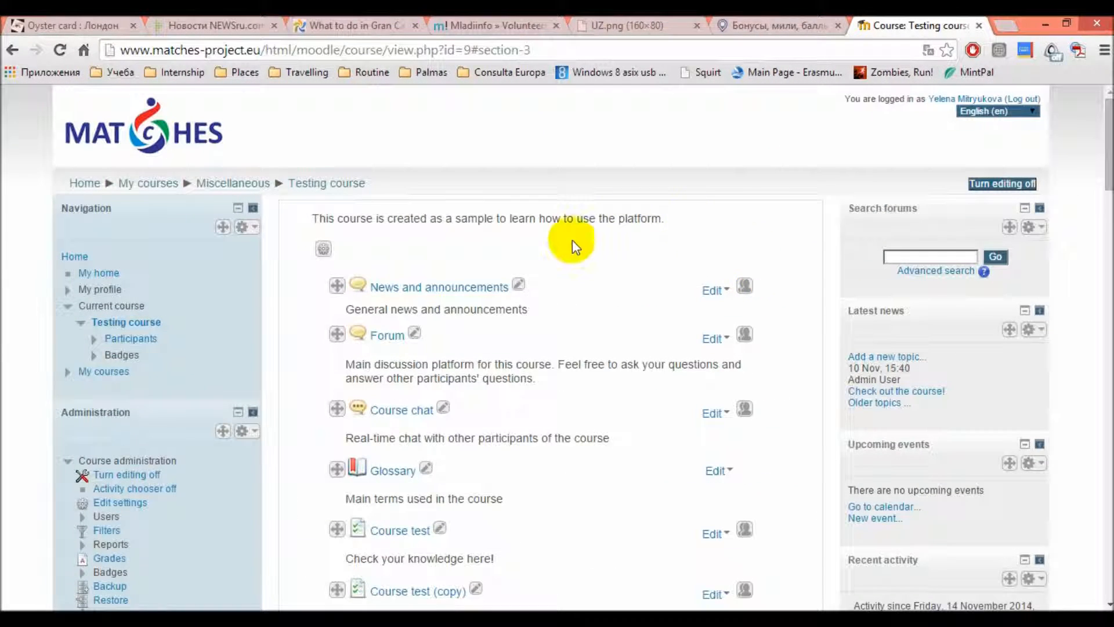
{"action": "left_click", "coordinate": [422, 296]}
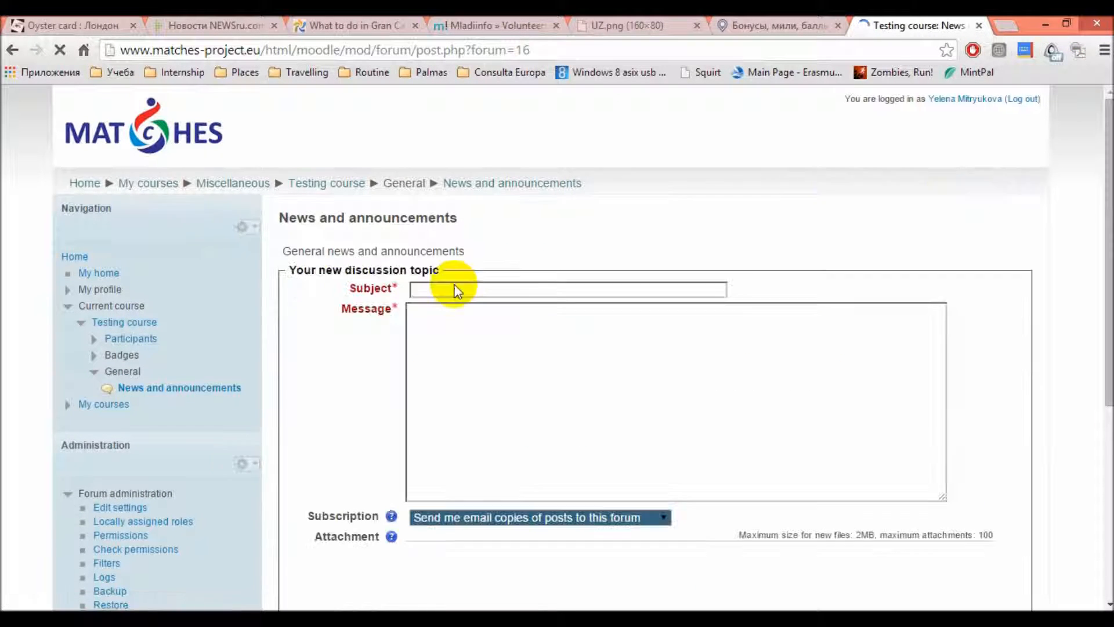
{"action": "left_click", "coordinate": [482, 294]}
{"action": "type", "text": "Chapter 2 u"}
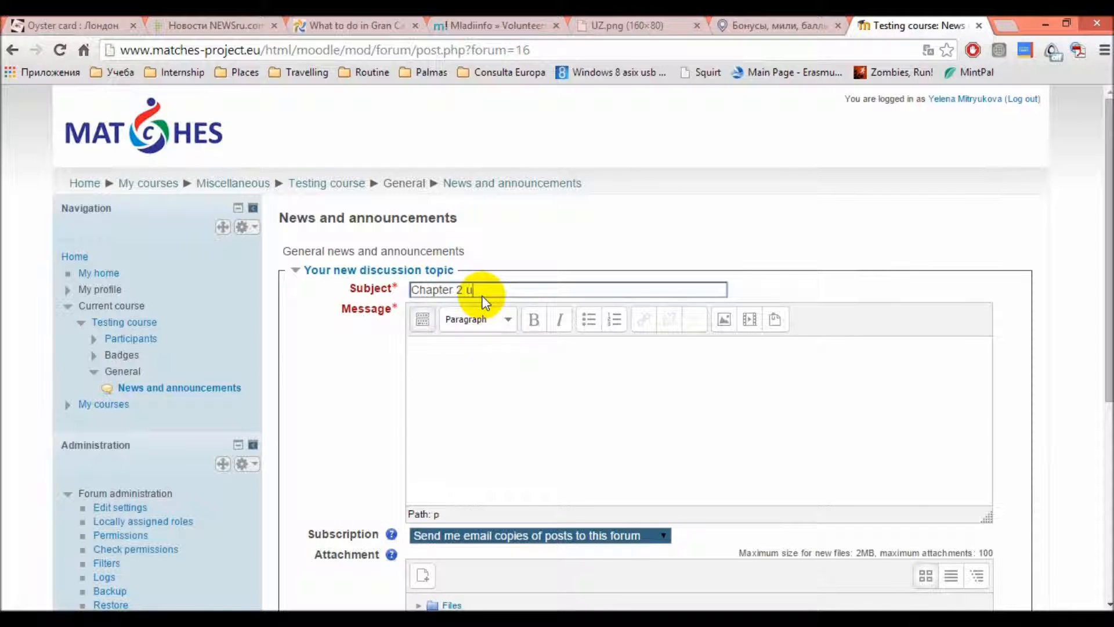
{"action": "type", "text": "ploaded!"}
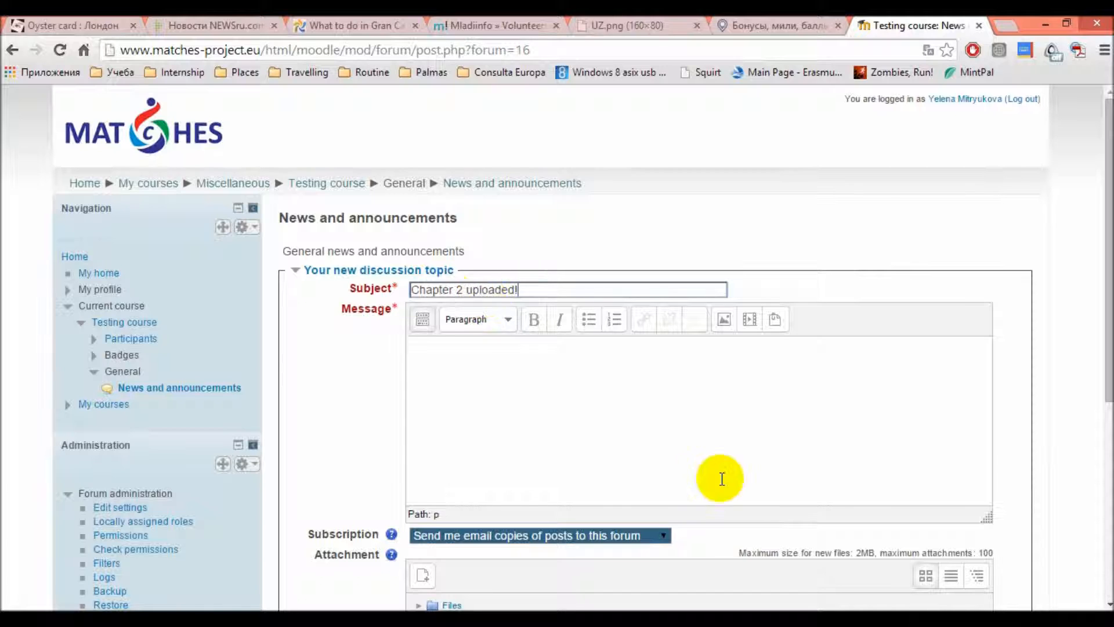
- Write the message "Check it out", enable immediate mailing, and post the announcement to the forum
{"action": "left_click", "coordinate": [657, 440]}
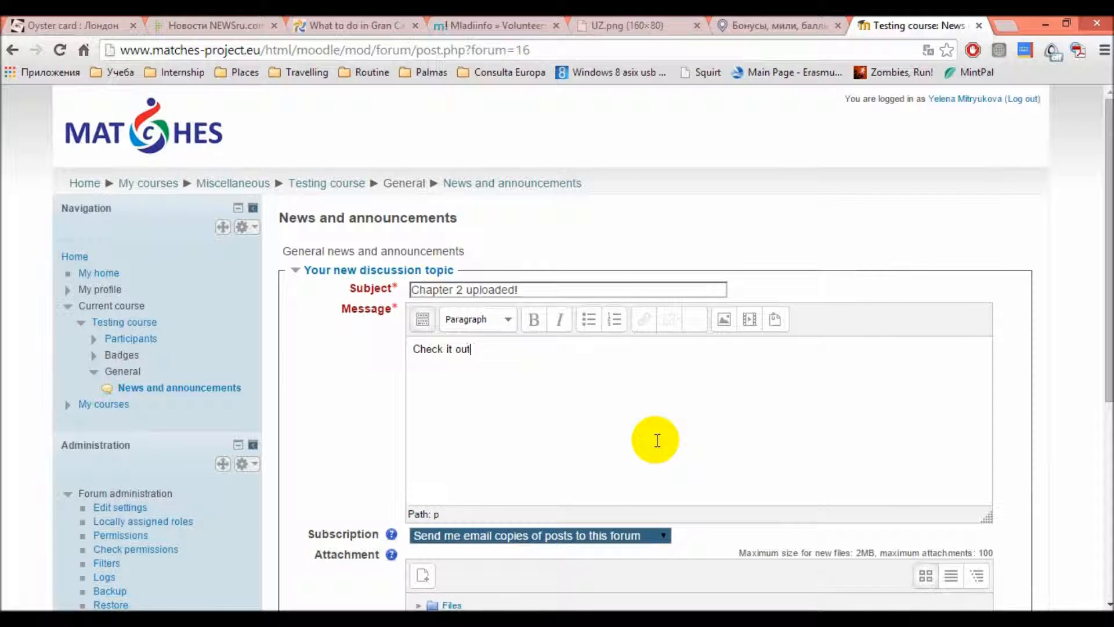
{"action": "scroll", "coordinate": [657, 440], "scroll_direction": "down", "scroll_amount": 5}
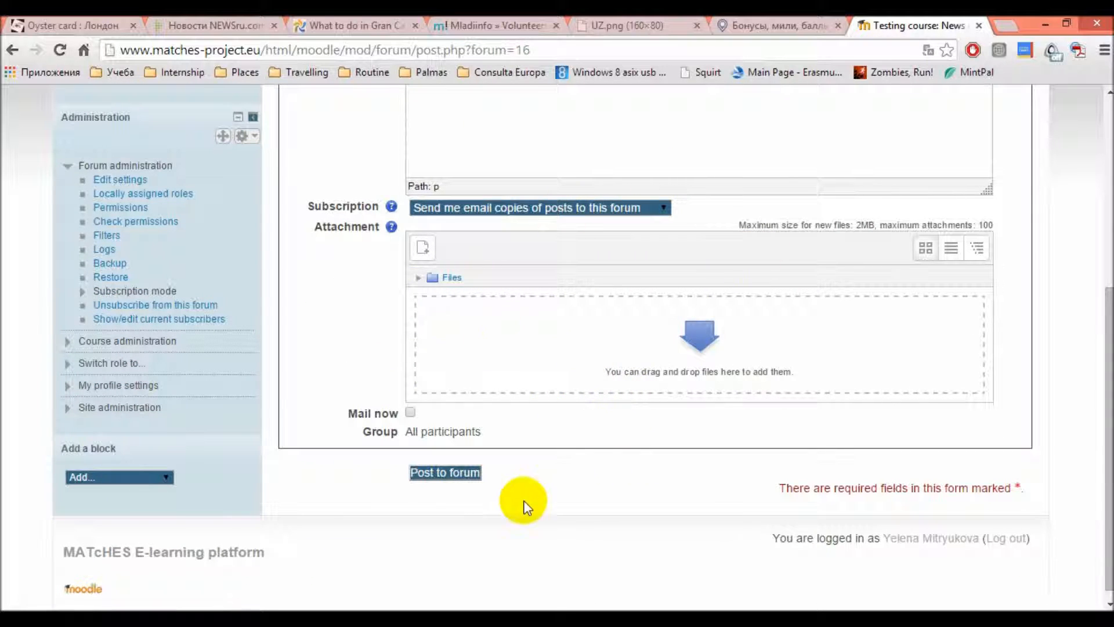
{"action": "left_click", "coordinate": [411, 413]}
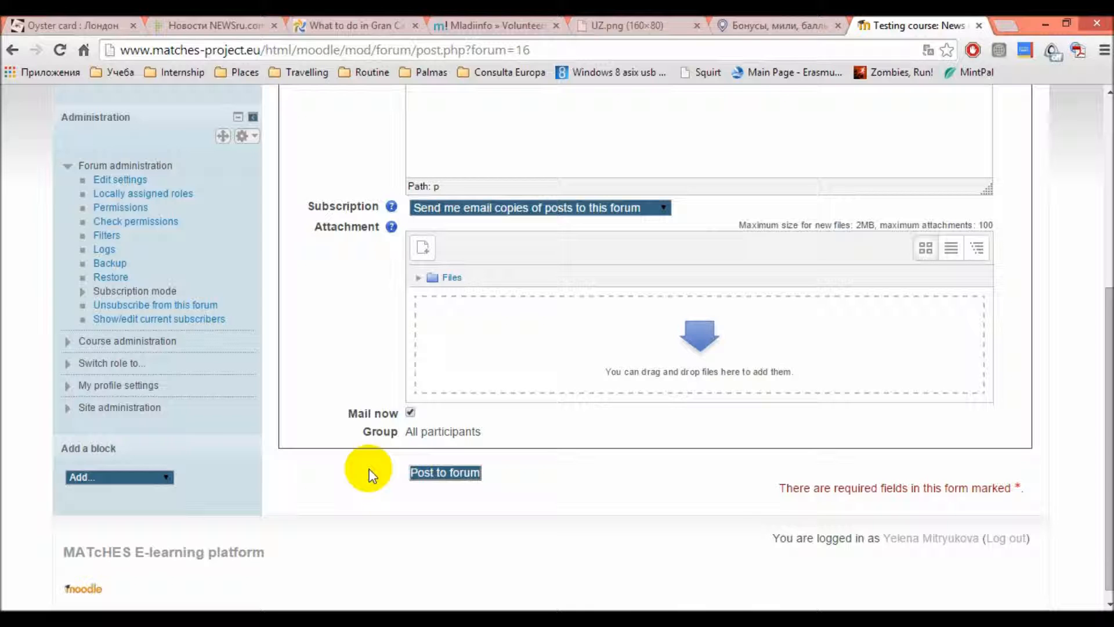
{"action": "left_click", "coordinate": [437, 475]}
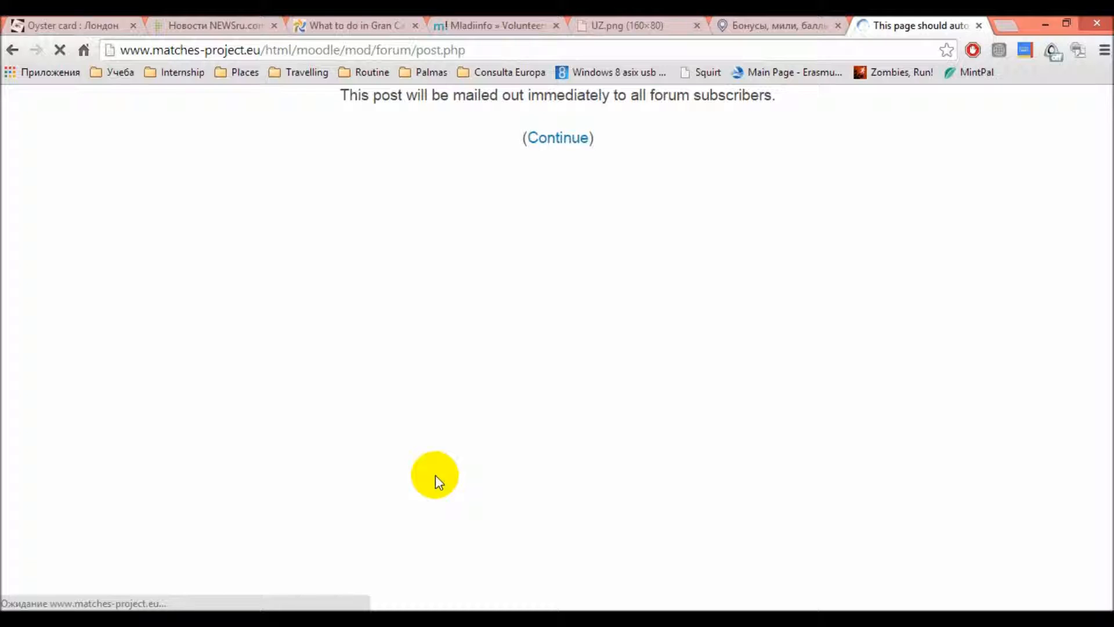
{"action": "left_click", "coordinate": [550, 139]}
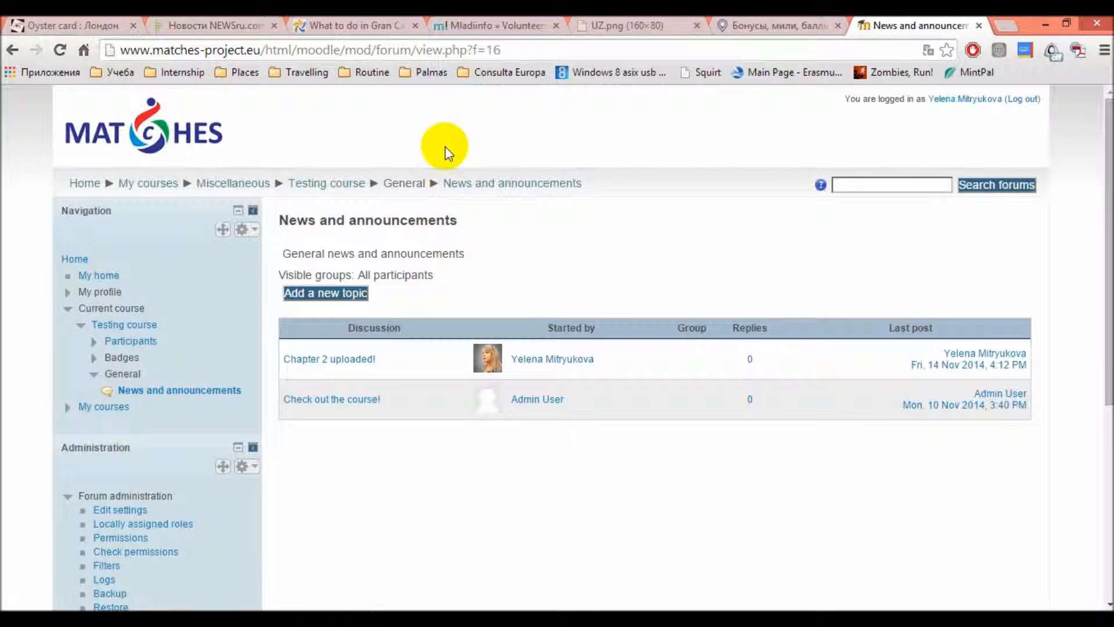
- Examine the course Forum and its new discussion topic form, and return to the Testing course page without filling it in
{"action": "left_click", "coordinate": [341, 189]}
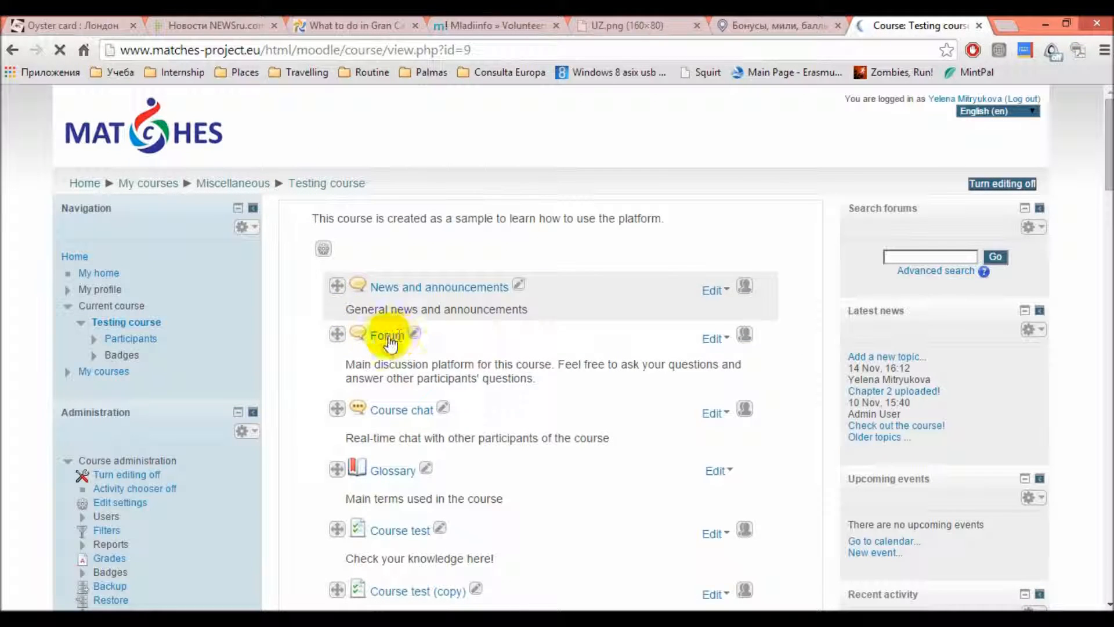
{"action": "left_click", "coordinate": [381, 337]}
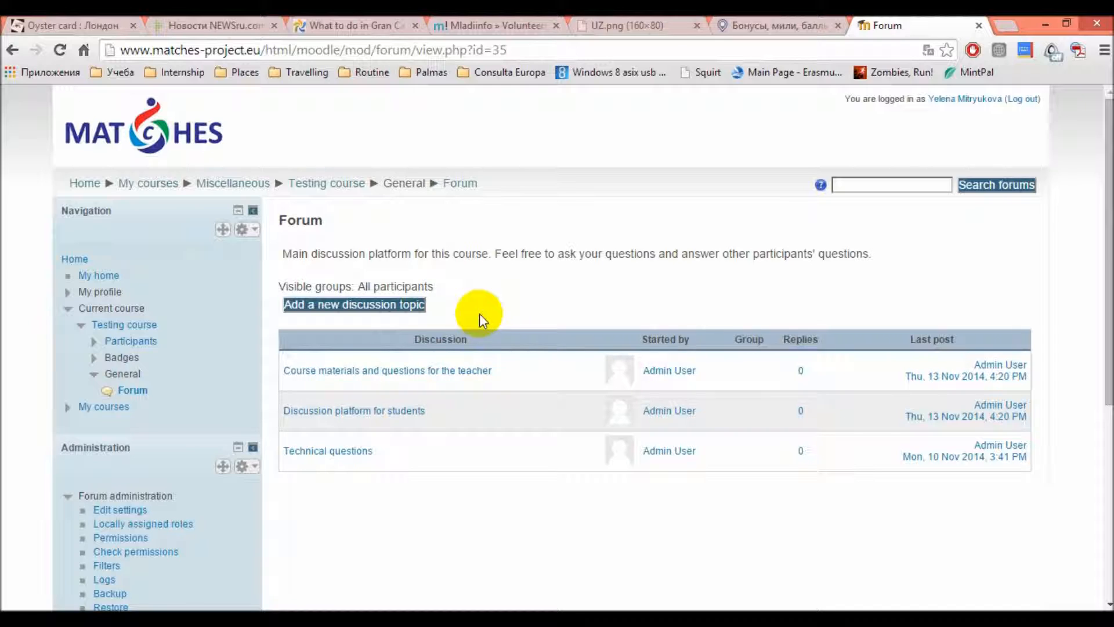
{"action": "left_click", "coordinate": [387, 307]}
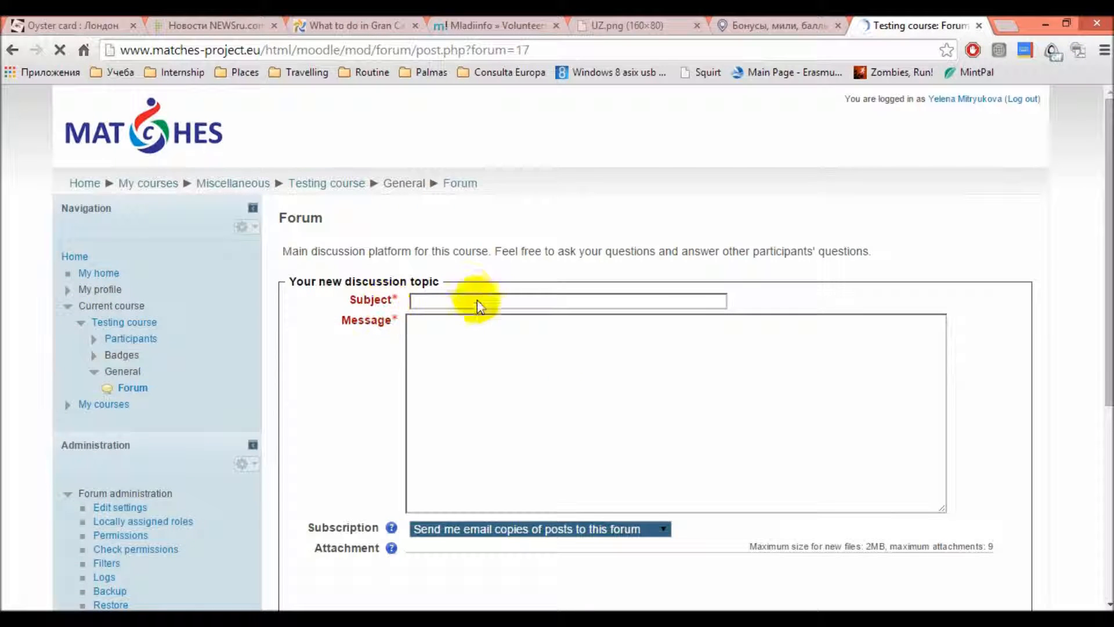
{"action": "scroll", "coordinate": [463, 325], "scroll_direction": "down", "scroll_amount": 4}
{"action": "scroll", "coordinate": [463, 332], "scroll_direction": "down", "scroll_amount": 2}
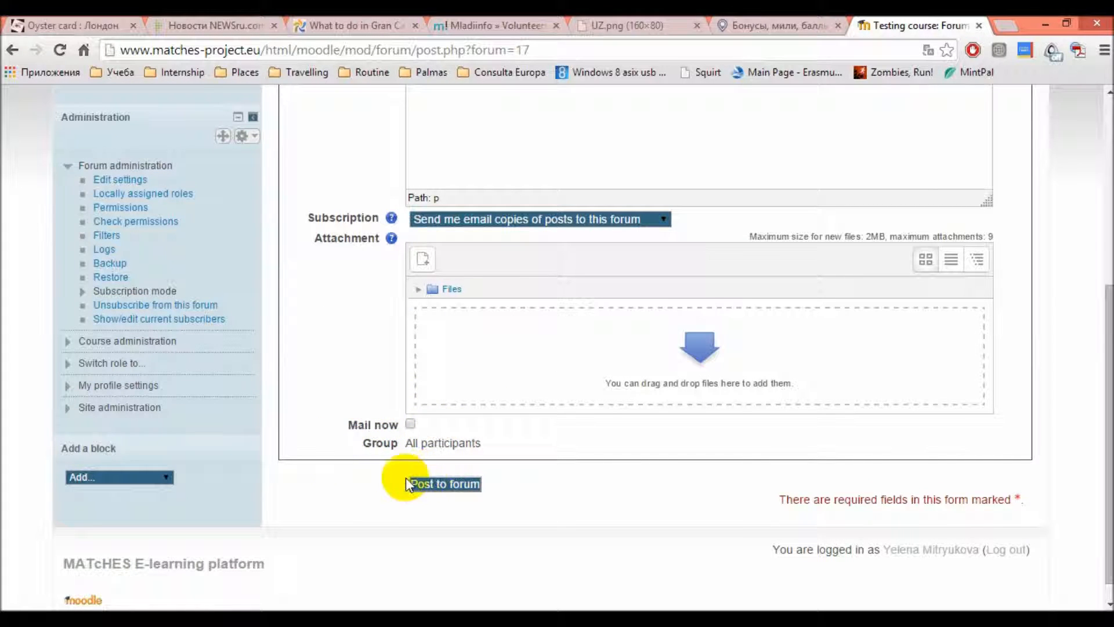
{"action": "left_click", "coordinate": [445, 484]}
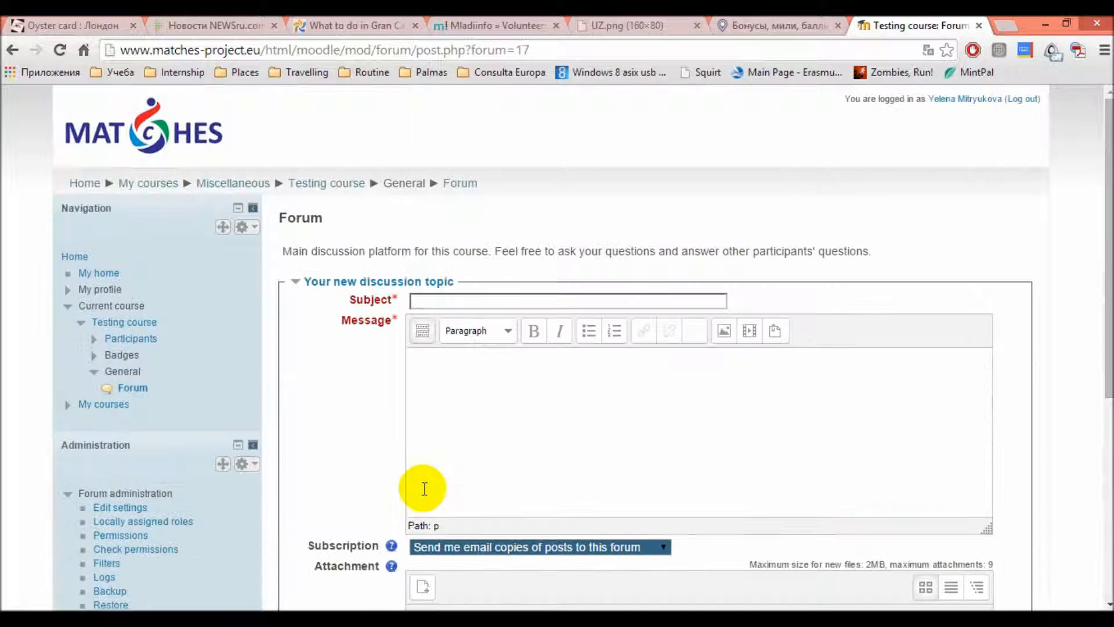
{"action": "left_click", "coordinate": [319, 187]}
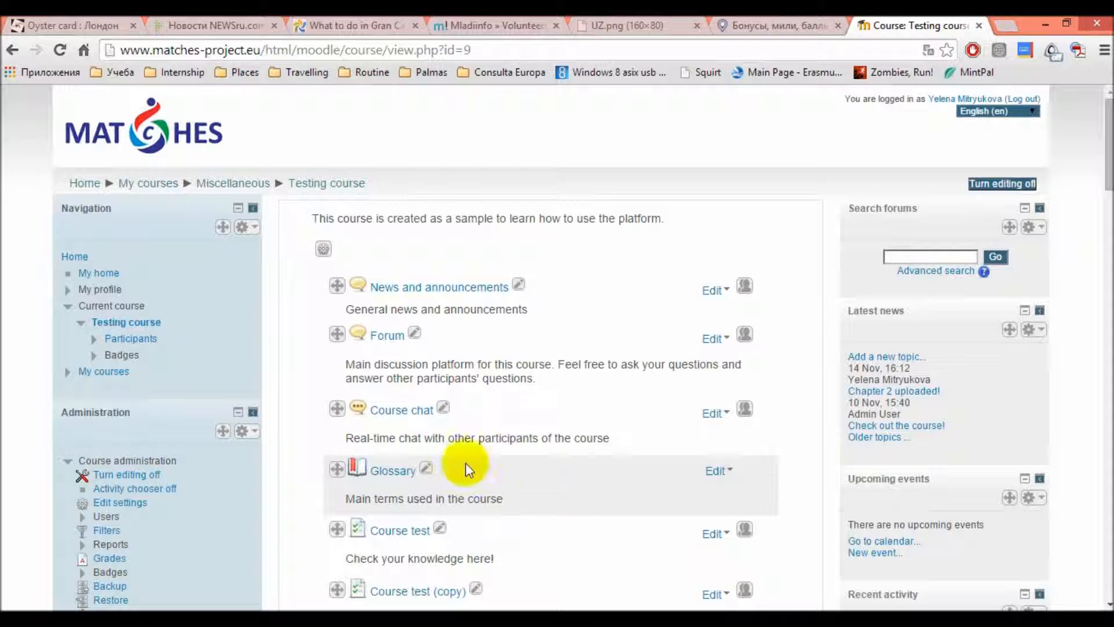
- Open the quiz "Course test (copy)" for editing and add a Multiple choice question to its first page
{"action": "scroll", "coordinate": [483, 484], "scroll_direction": "down", "scroll_amount": 1}
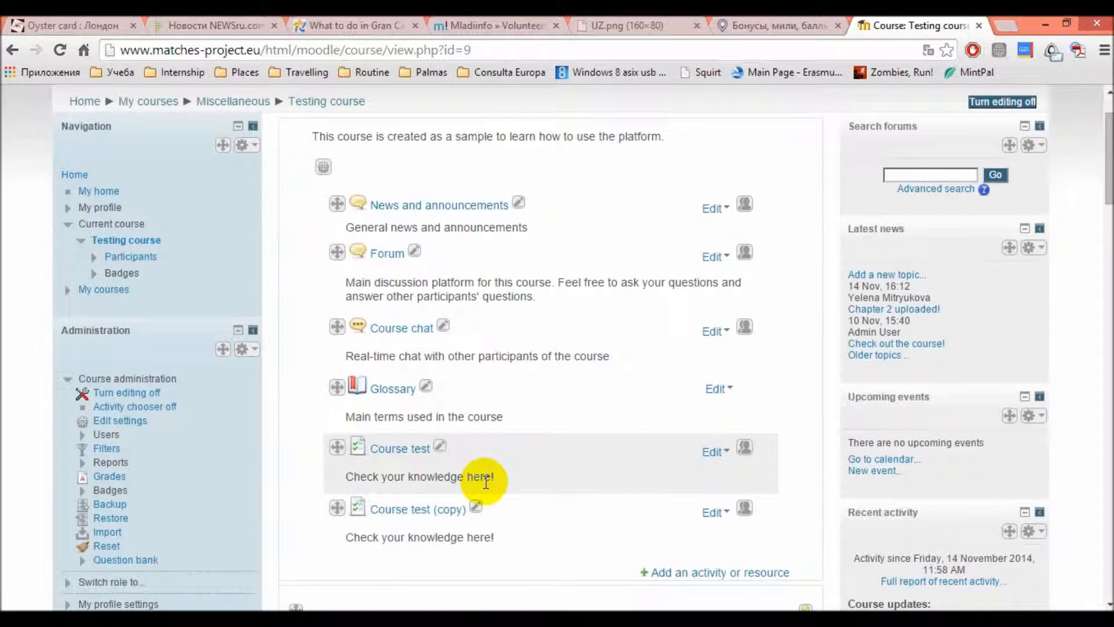
{"action": "left_click", "coordinate": [418, 515]}
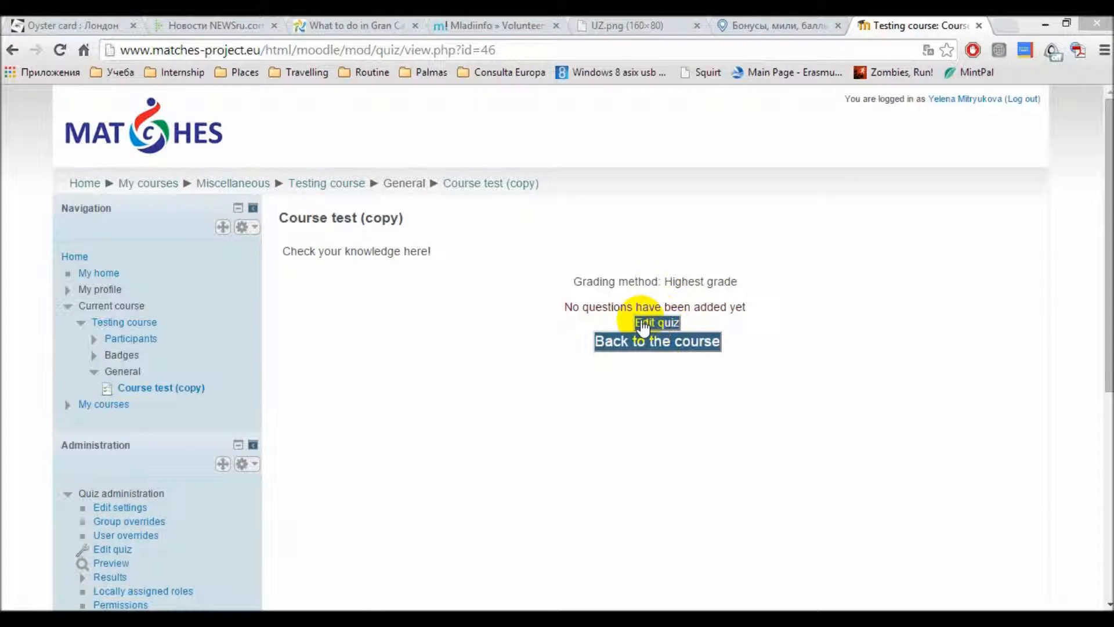
{"action": "left_click", "coordinate": [657, 326]}
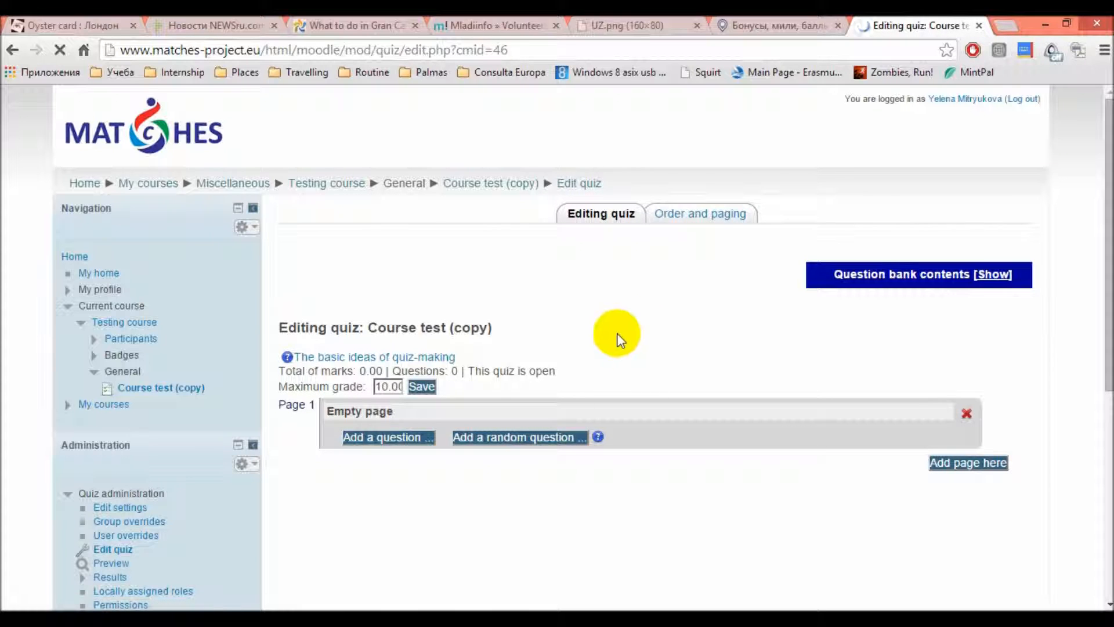
{"action": "left_click", "coordinate": [366, 439]}
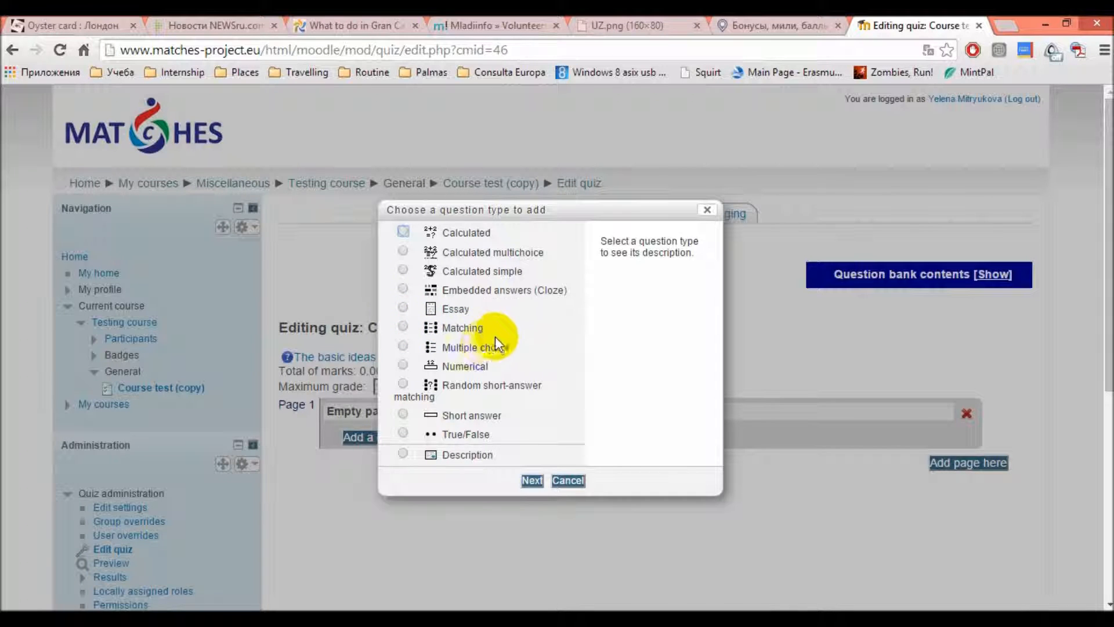
{"action": "left_click", "coordinate": [402, 347]}
{"action": "left_click", "coordinate": [529, 480]}
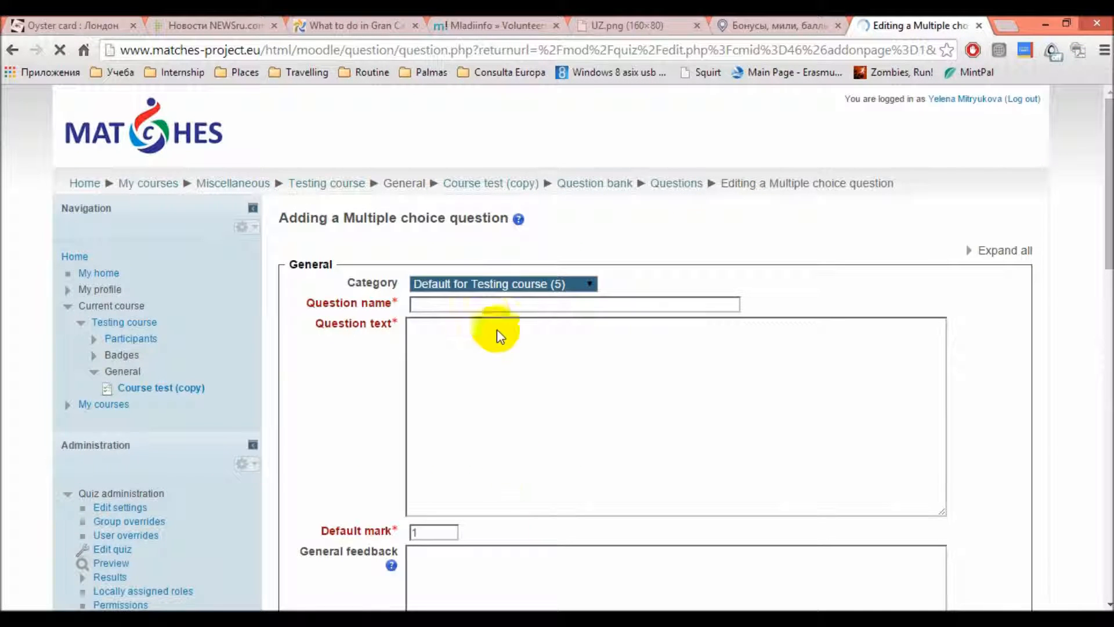
- Name the question "Population" and set its text to "What is the approximate population of Uzbekistan?"
{"action": "left_click", "coordinate": [480, 304]}
{"action": "left_click", "coordinate": [563, 329]}
{"action": "type", "text": "Population"}
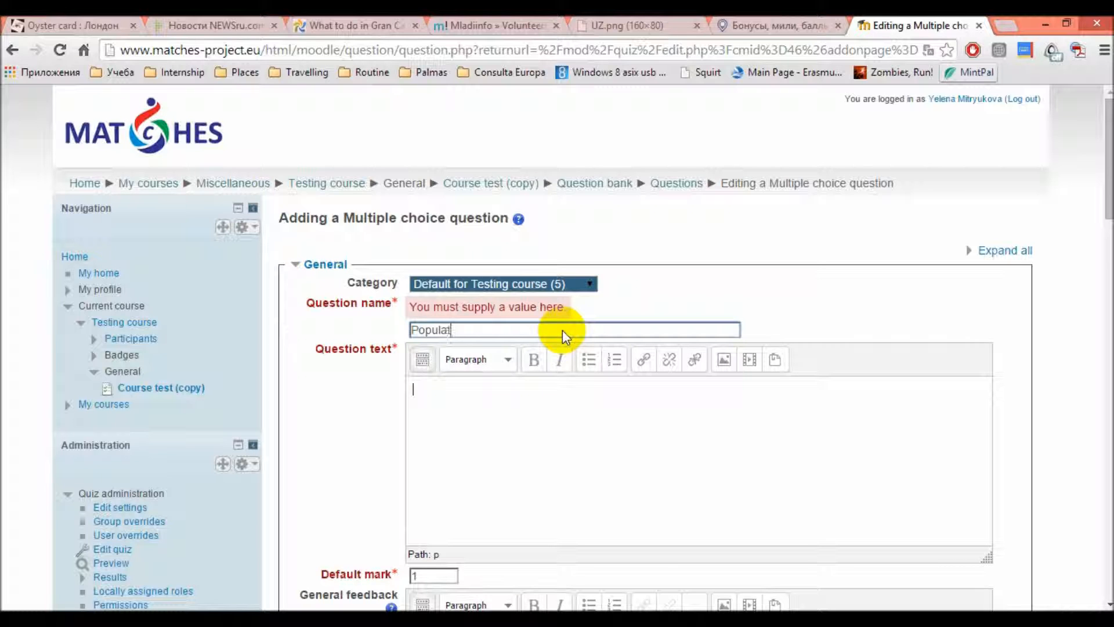
{"action": "left_click", "coordinate": [600, 451]}
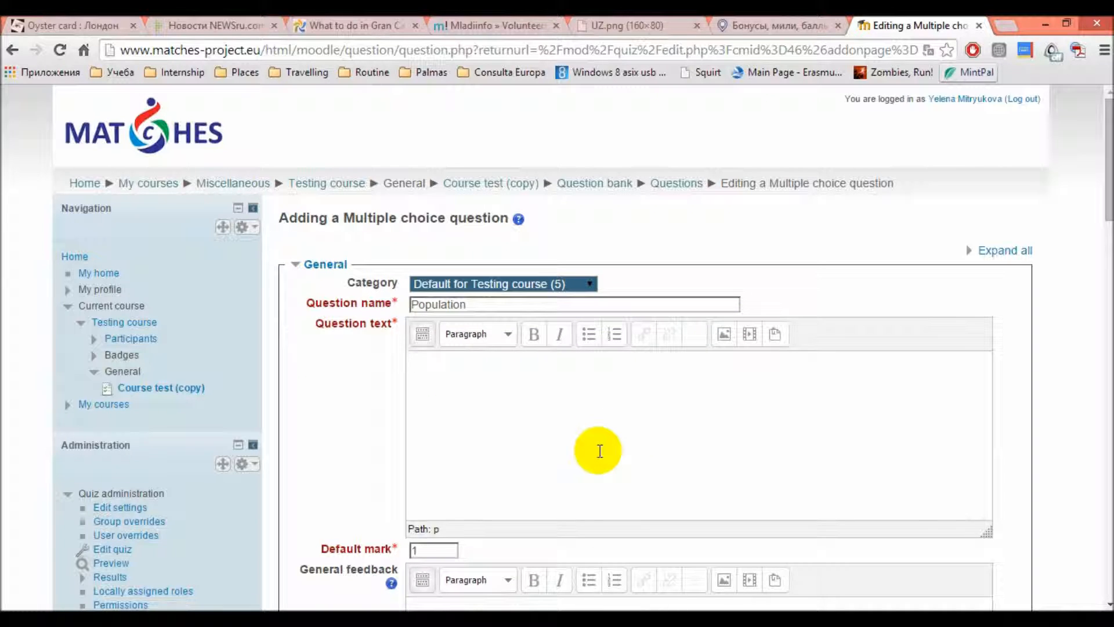
{"action": "type", "text": "What is the approximate population of Uzbekistan?"}
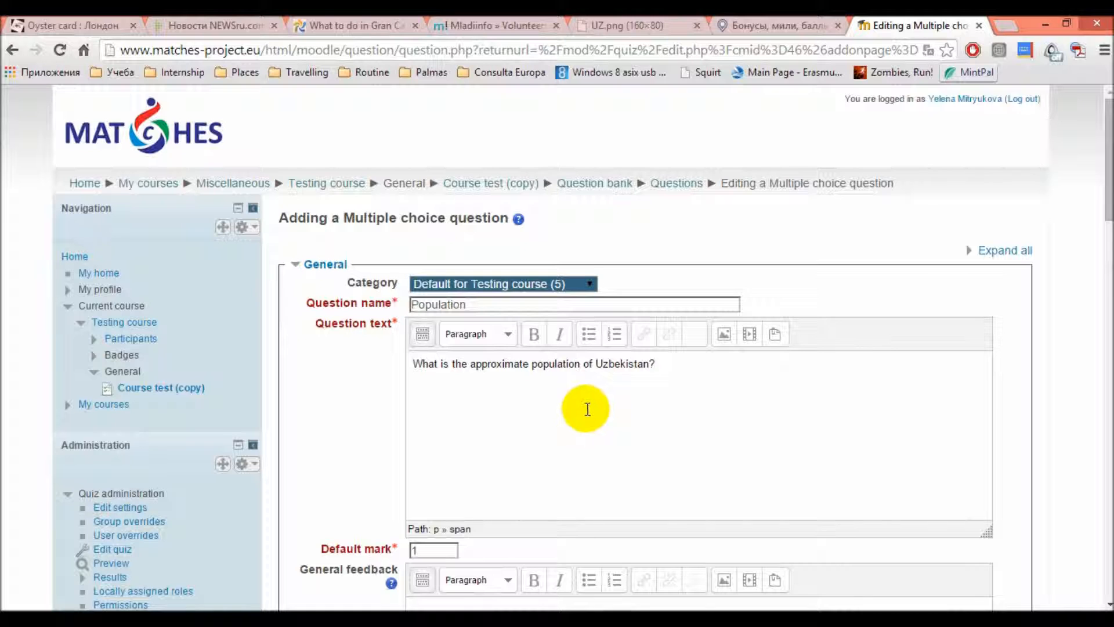
- Fill in the first two answer choices of the Population question with "10 mln" and "20 mln"
{"action": "scroll", "coordinate": [586, 409], "scroll_direction": "down", "scroll_amount": 1}
{"action": "scroll", "coordinate": [612, 390], "scroll_direction": "down", "scroll_amount": 2}
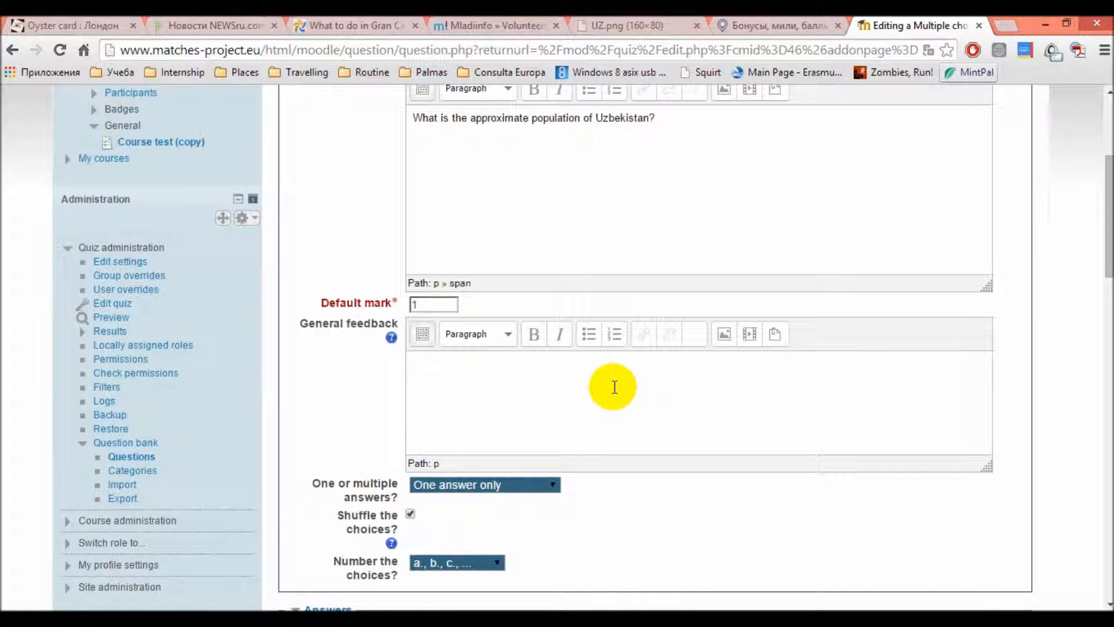
{"action": "scroll", "coordinate": [615, 387], "scroll_direction": "down", "scroll_amount": 3}
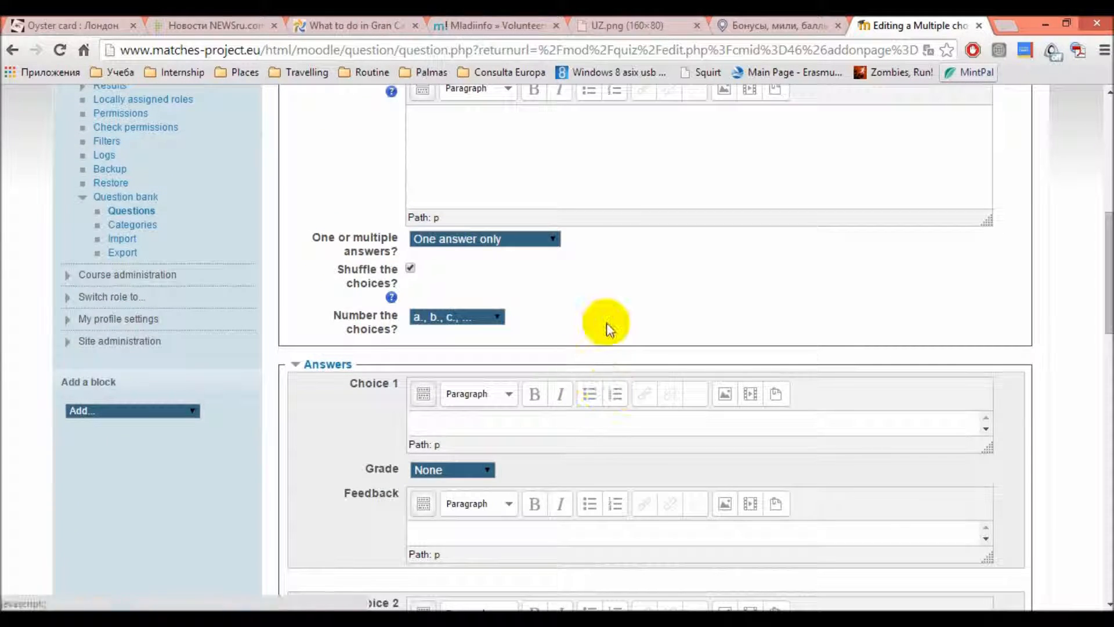
{"action": "scroll", "coordinate": [604, 323], "scroll_direction": "down", "scroll_amount": 1}
{"action": "scroll", "coordinate": [549, 264], "scroll_direction": "down", "scroll_amount": 1}
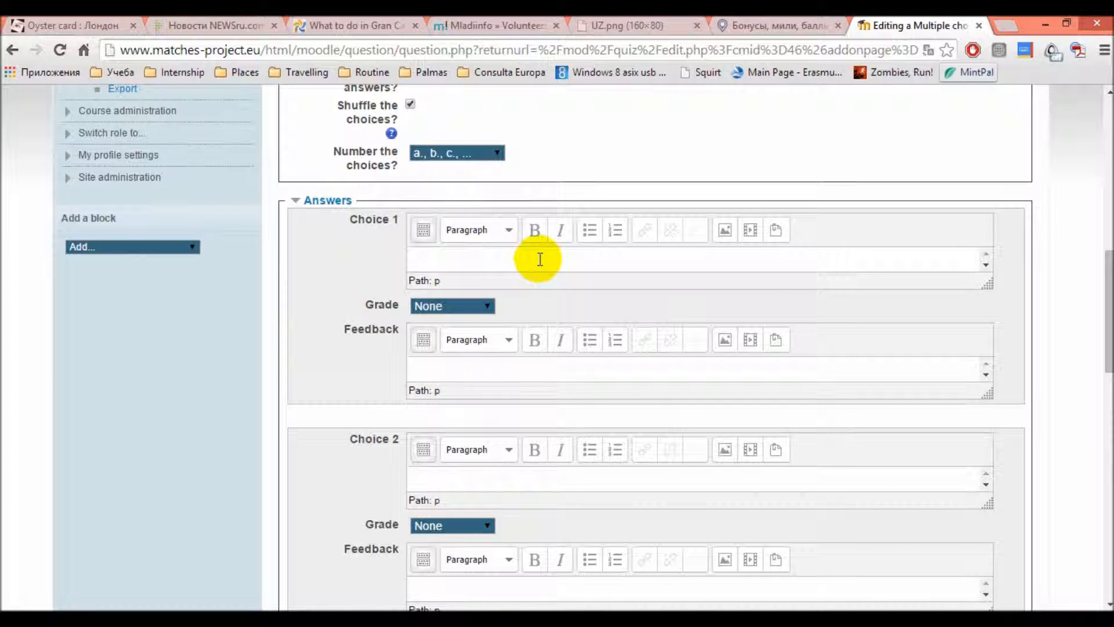
{"action": "type", "text": "0 mln"}
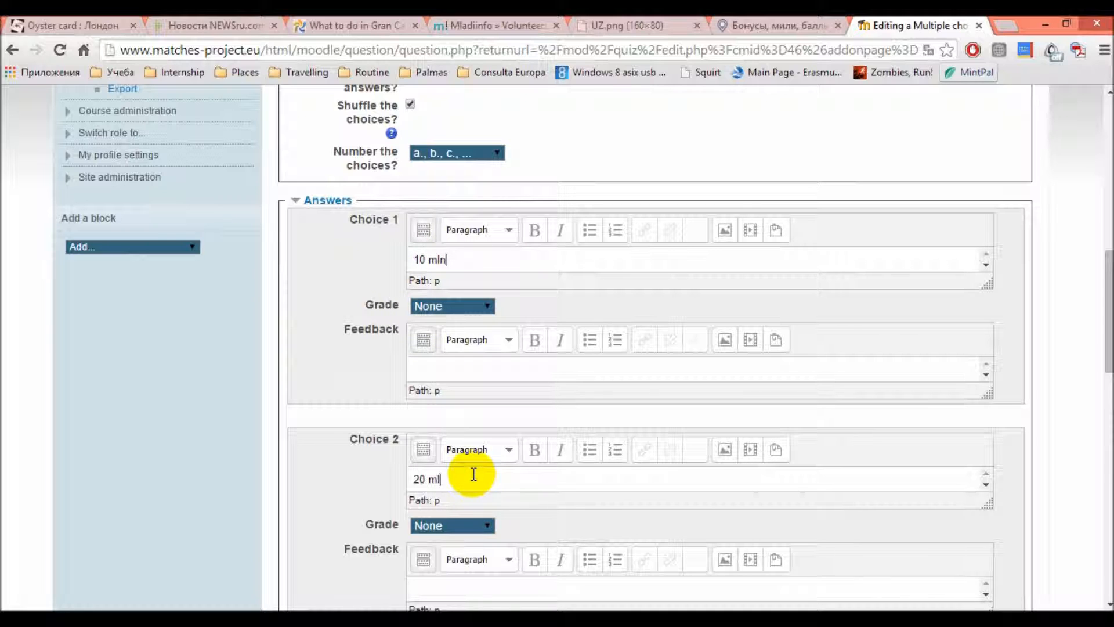
{"action": "left_click", "coordinate": [469, 475]}
{"action": "type", "text": "20 mln"}
- Fill in answer choices 3, 4 and 5 with "30 mln", "40 mln" and "50 mln"
{"action": "scroll", "coordinate": [469, 469], "scroll_direction": "down", "scroll_amount": 3}
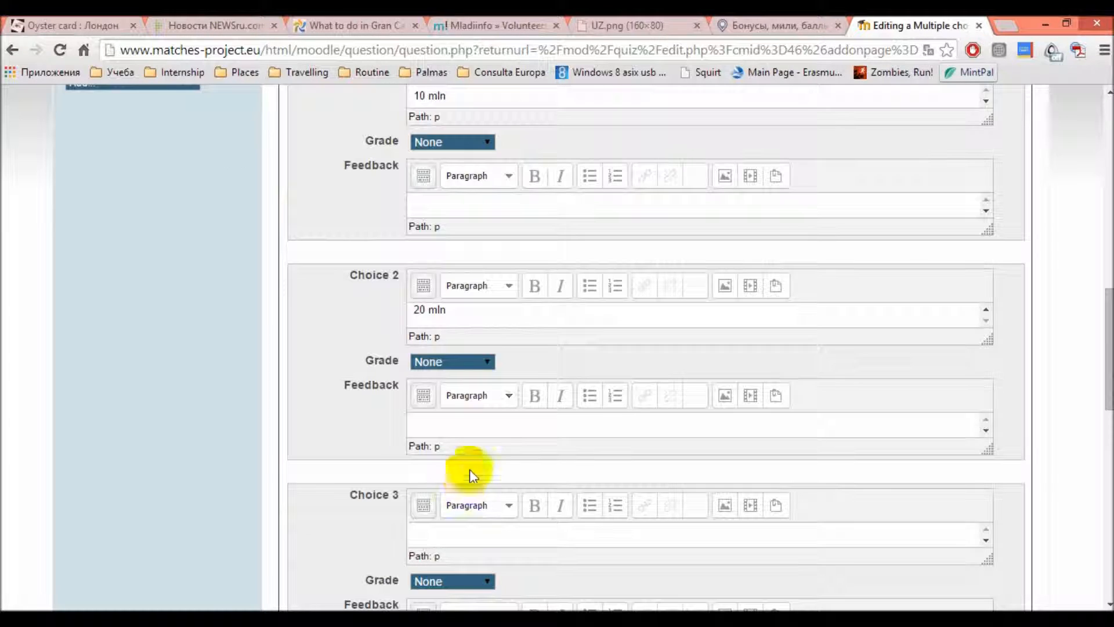
{"action": "scroll", "coordinate": [507, 474], "scroll_direction": "down", "scroll_amount": 2}
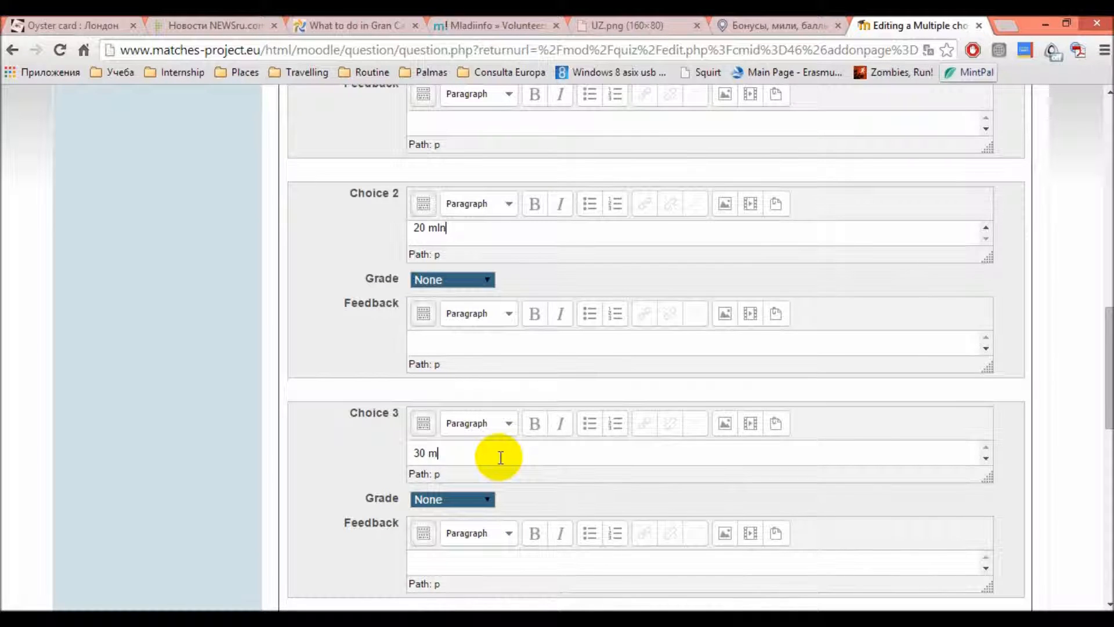
{"action": "scroll", "coordinate": [291, 472], "scroll_direction": "down", "scroll_amount": 5}
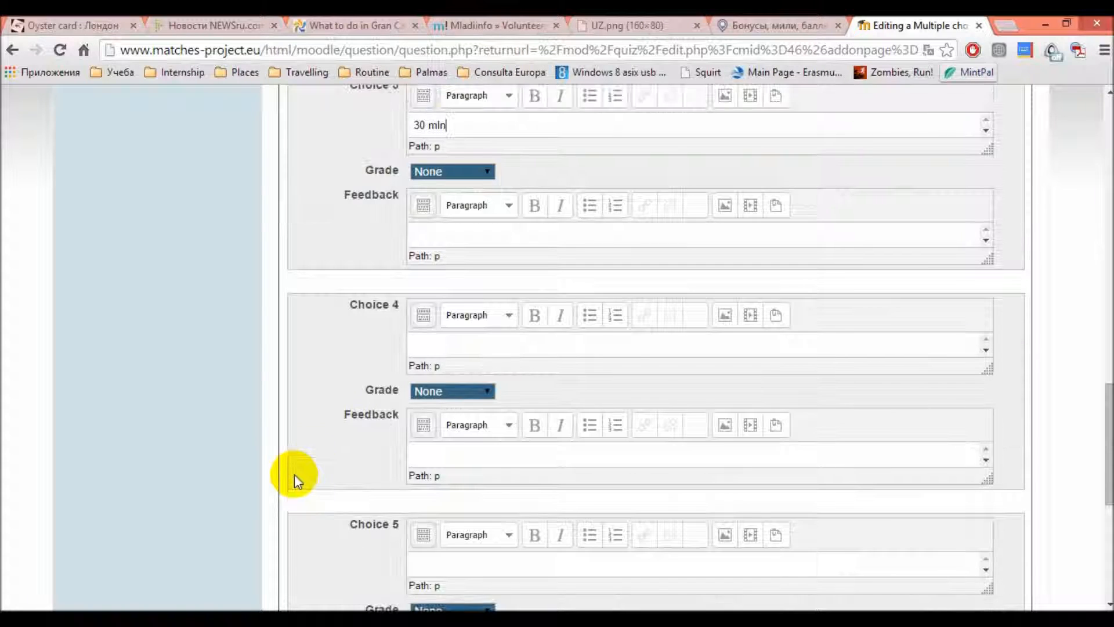
{"action": "left_click", "coordinate": [428, 348]}
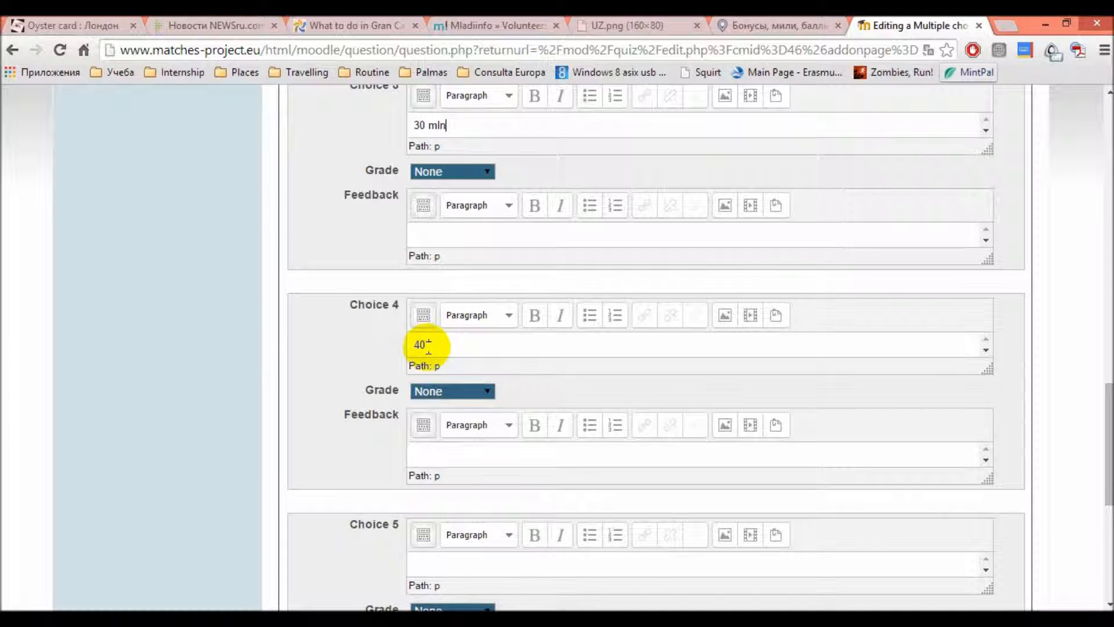
{"action": "type", "text": "40 mln"}
{"action": "scroll", "coordinate": [429, 320], "scroll_direction": "down", "scroll_amount": 3}
{"action": "left_click", "coordinate": [451, 396]}
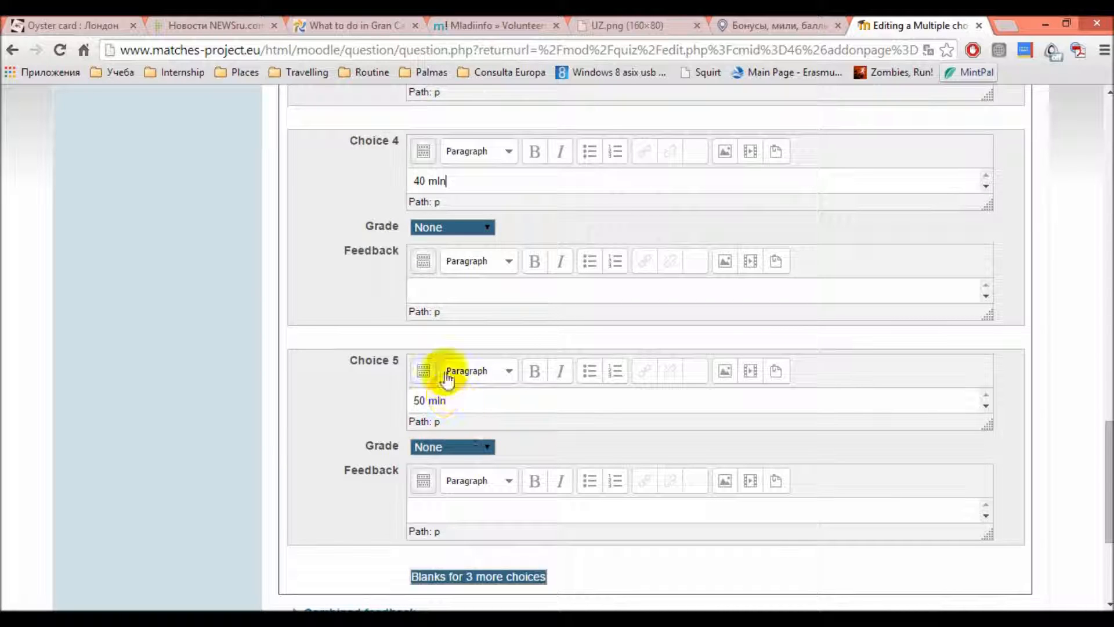
{"action": "scroll", "coordinate": [308, 439], "scroll_direction": "down", "scroll_amount": 1}
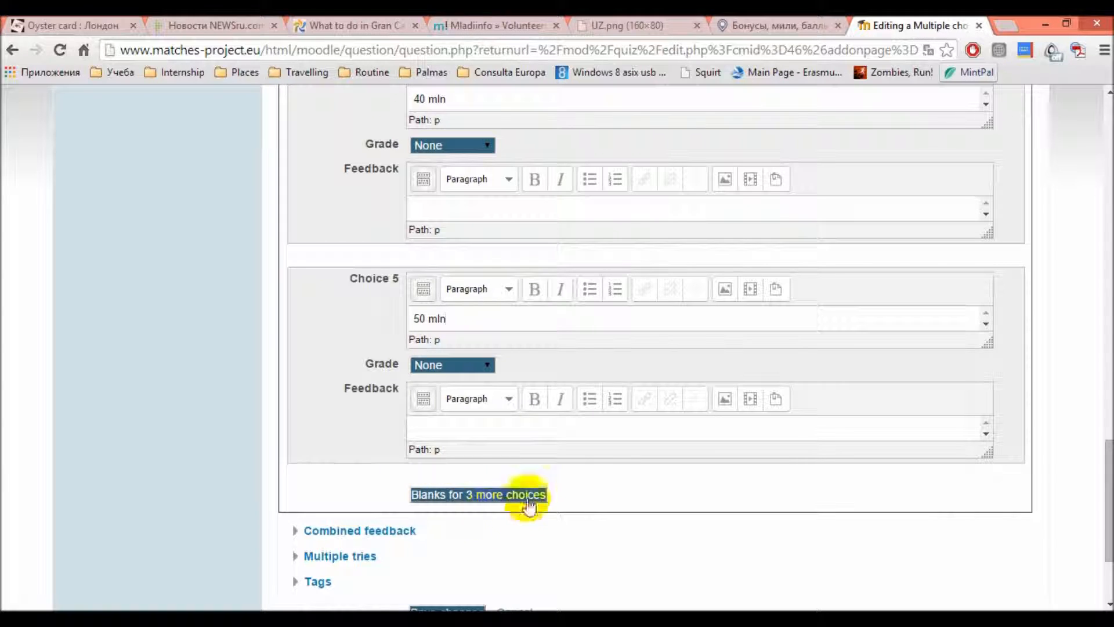
- Set the grade of the "30 mln" choice to 100% and save the question
{"action": "scroll", "coordinate": [587, 452], "scroll_direction": "up", "scroll_amount": 2}
{"action": "scroll", "coordinate": [587, 452], "scroll_direction": "up", "scroll_amount": 1}
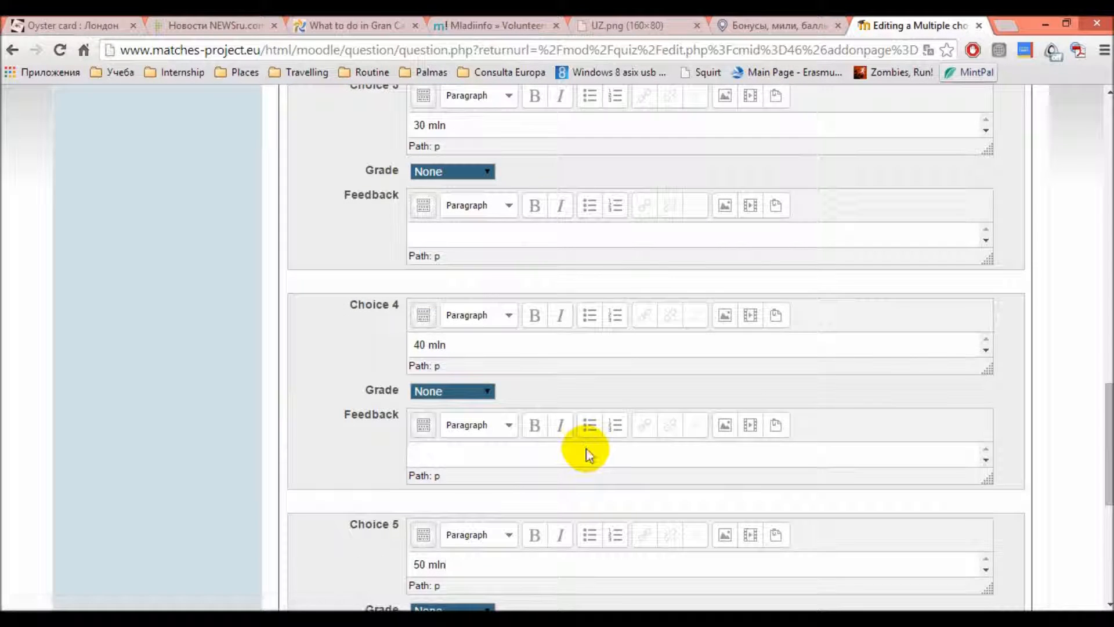
{"action": "scroll", "coordinate": [587, 446], "scroll_direction": "up", "scroll_amount": 1}
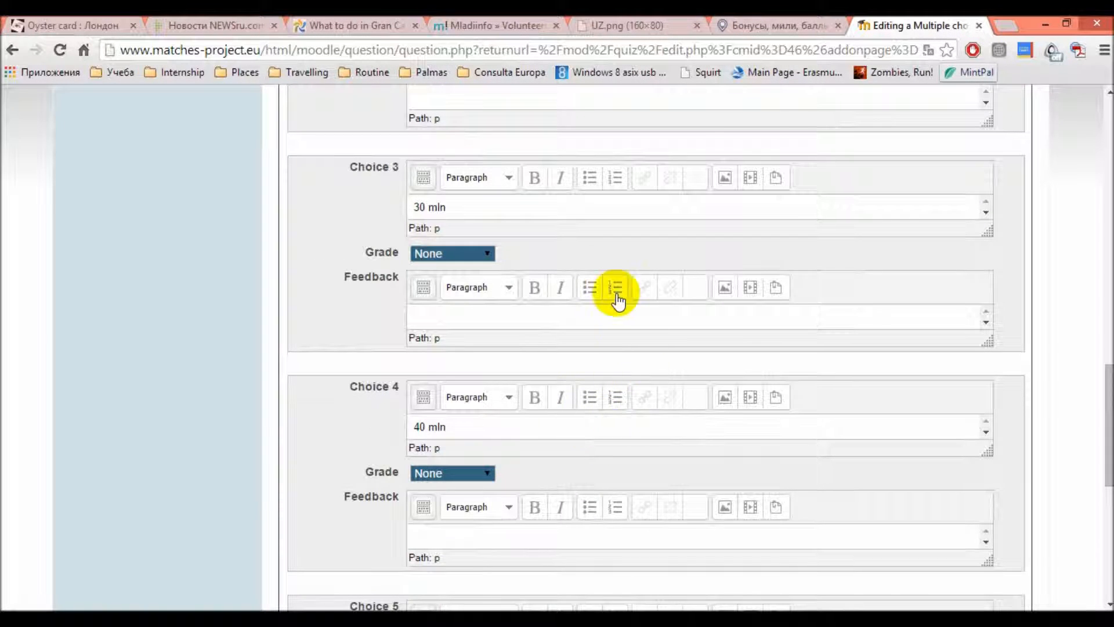
{"action": "left_click", "coordinate": [476, 255]}
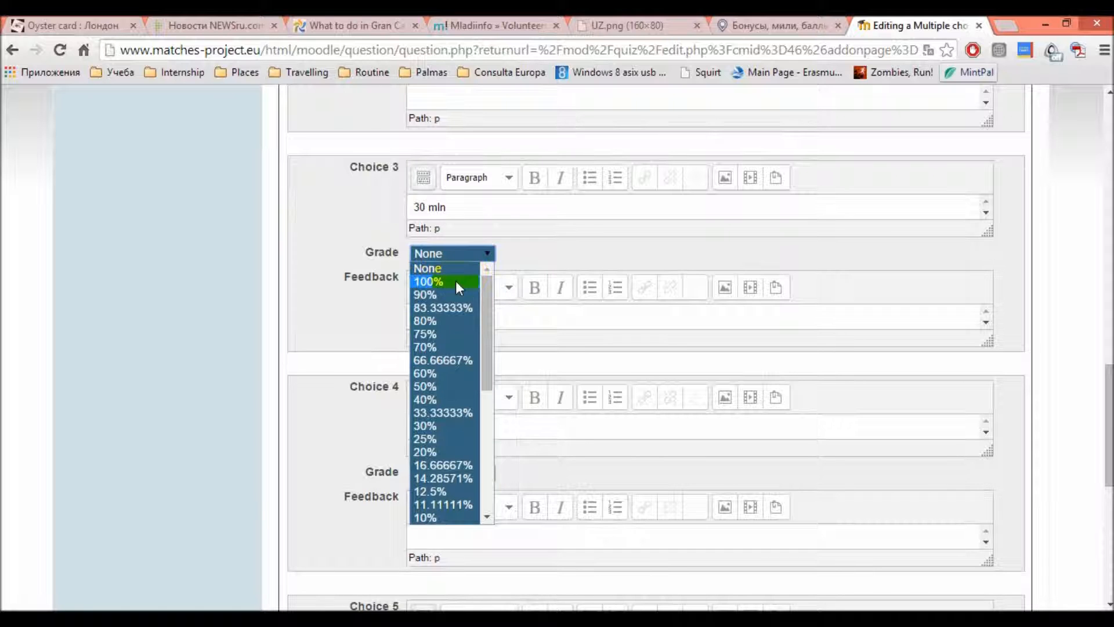
{"action": "left_click", "coordinate": [455, 281]}
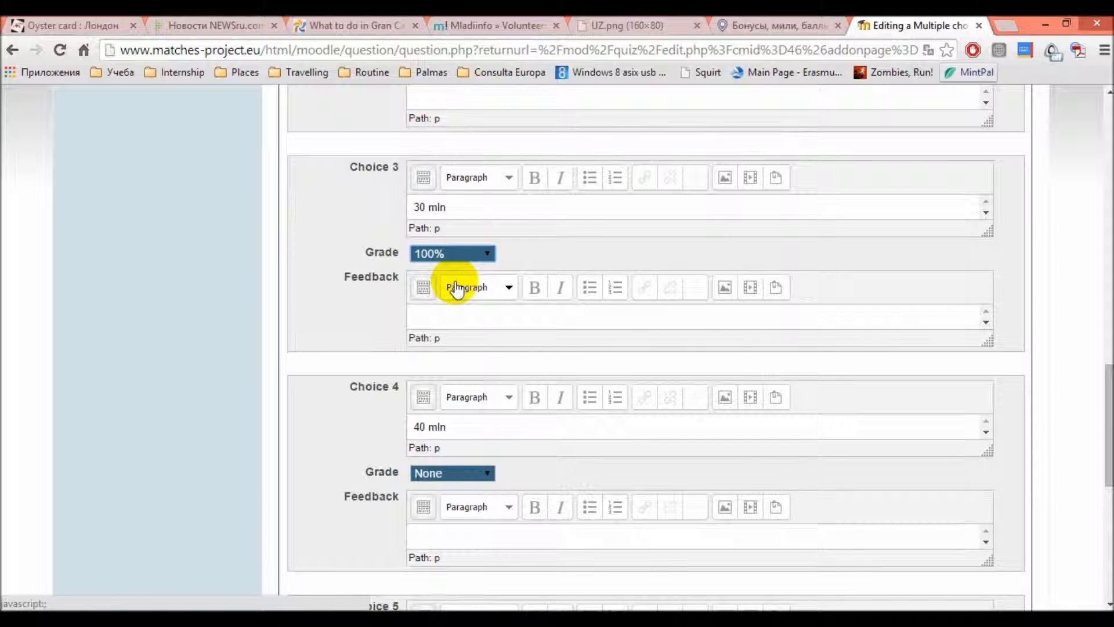
{"action": "scroll", "coordinate": [457, 288], "scroll_direction": "down", "scroll_amount": 8}
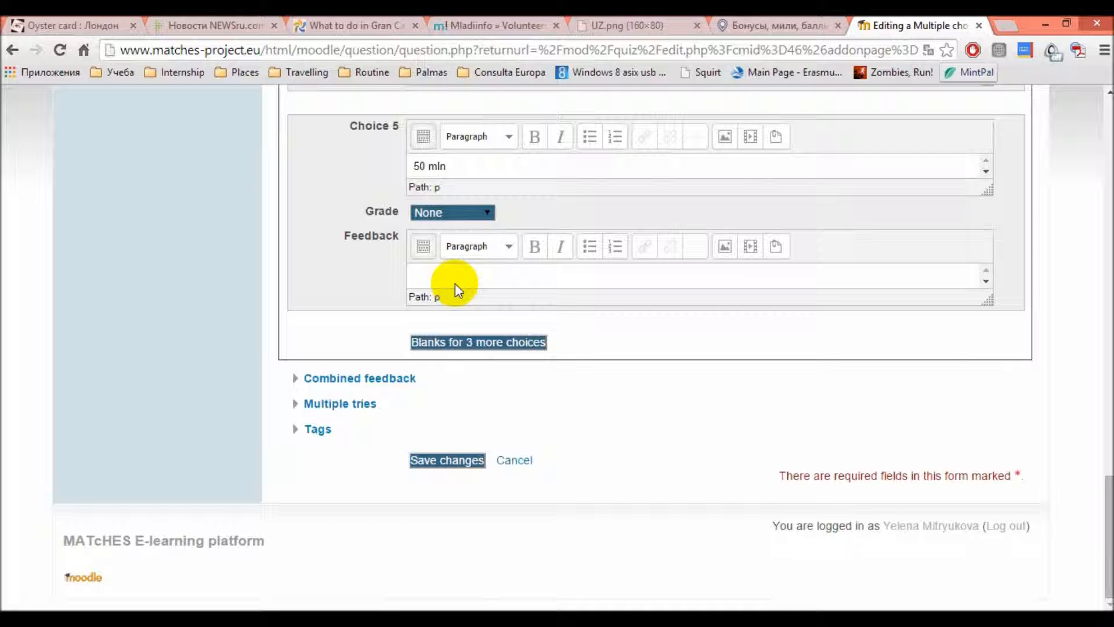
{"action": "left_click", "coordinate": [464, 462]}
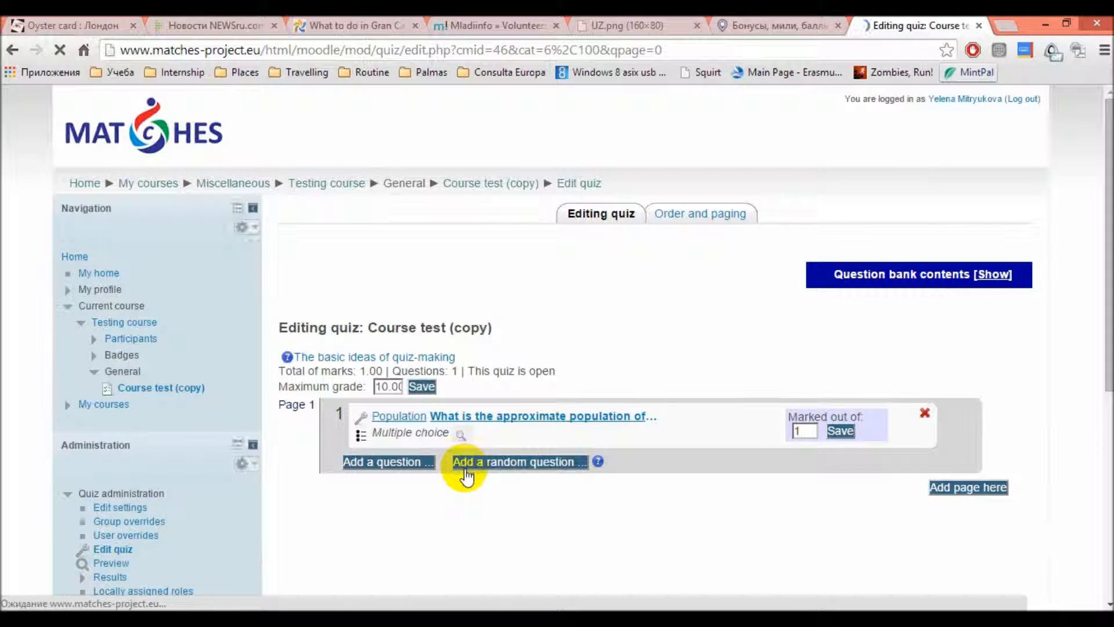
- Examine the order and paging settings of "Course test (copy)" and return to the Testing course page
{"action": "left_click", "coordinate": [408, 467]}
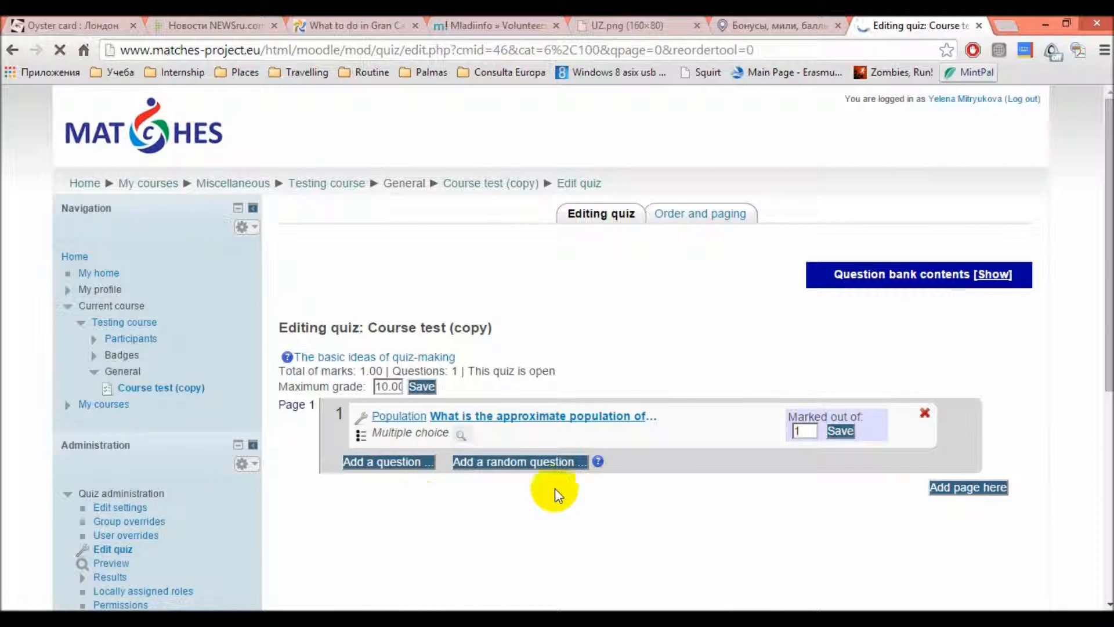
{"action": "left_click", "coordinate": [672, 219]}
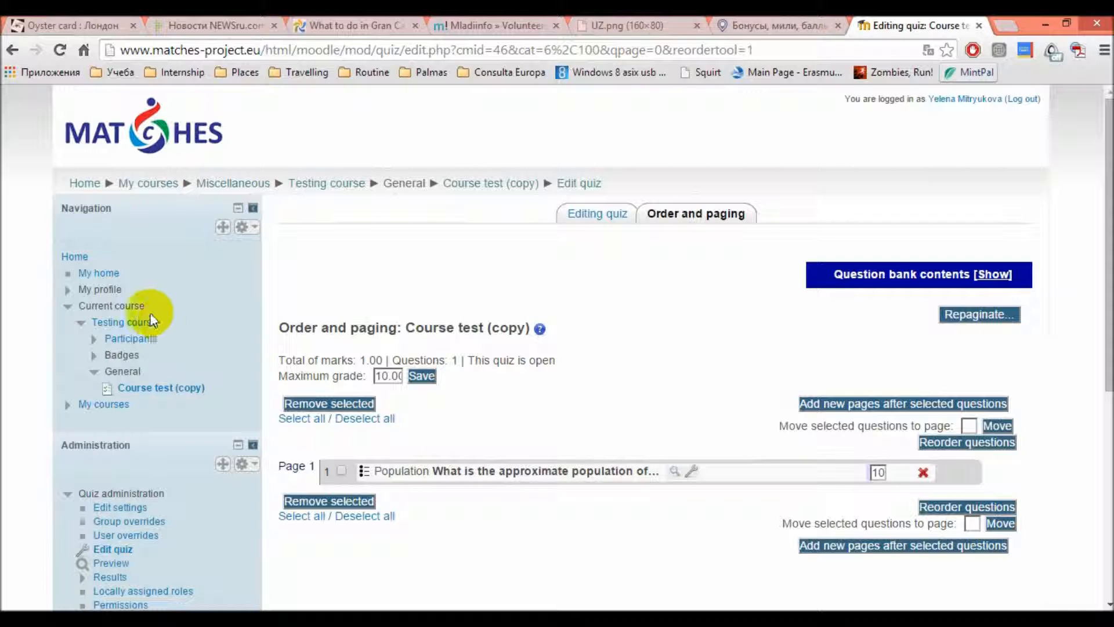
{"action": "left_click", "coordinate": [134, 320]}
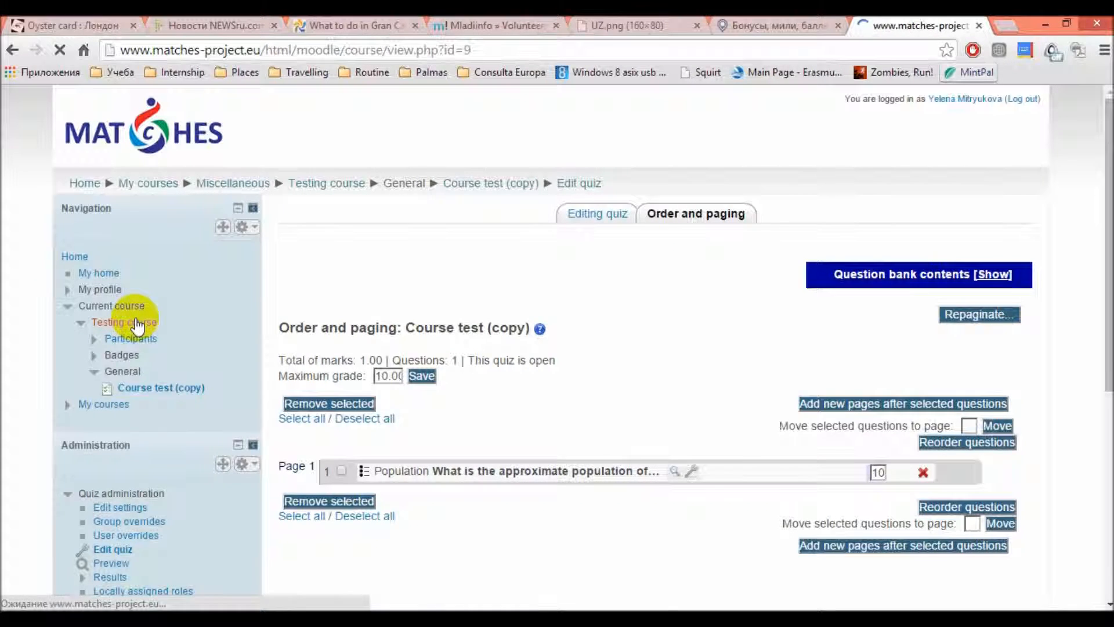
- Open the original "Course test" and examine its attempts report with the grades of each attempt
{"action": "scroll", "coordinate": [286, 436], "scroll_direction": "down", "scroll_amount": 1}
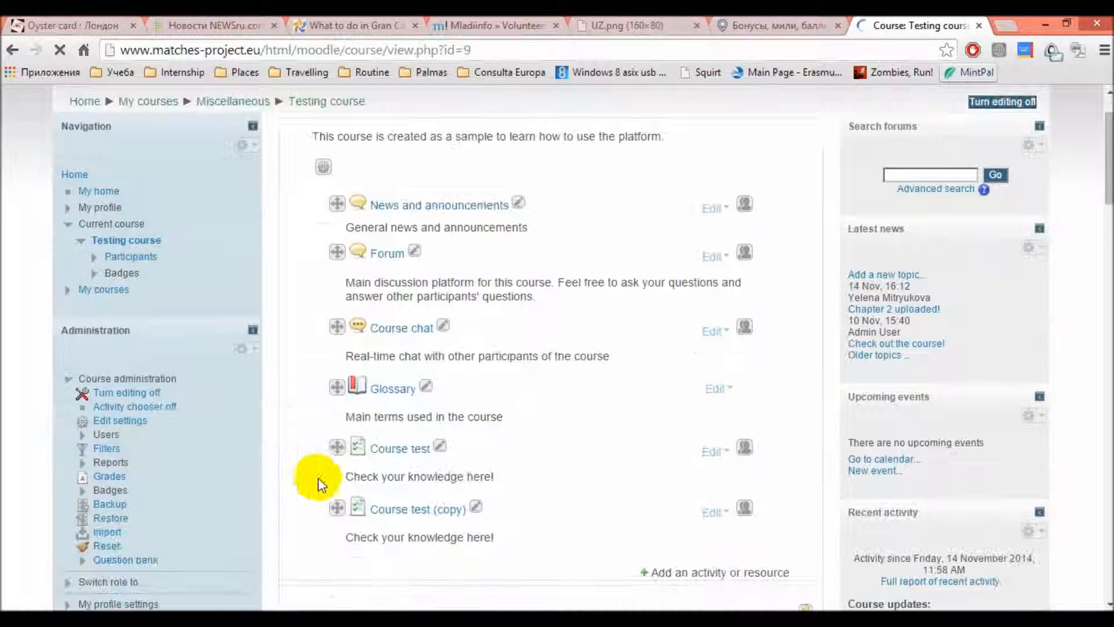
{"action": "left_click", "coordinate": [408, 452]}
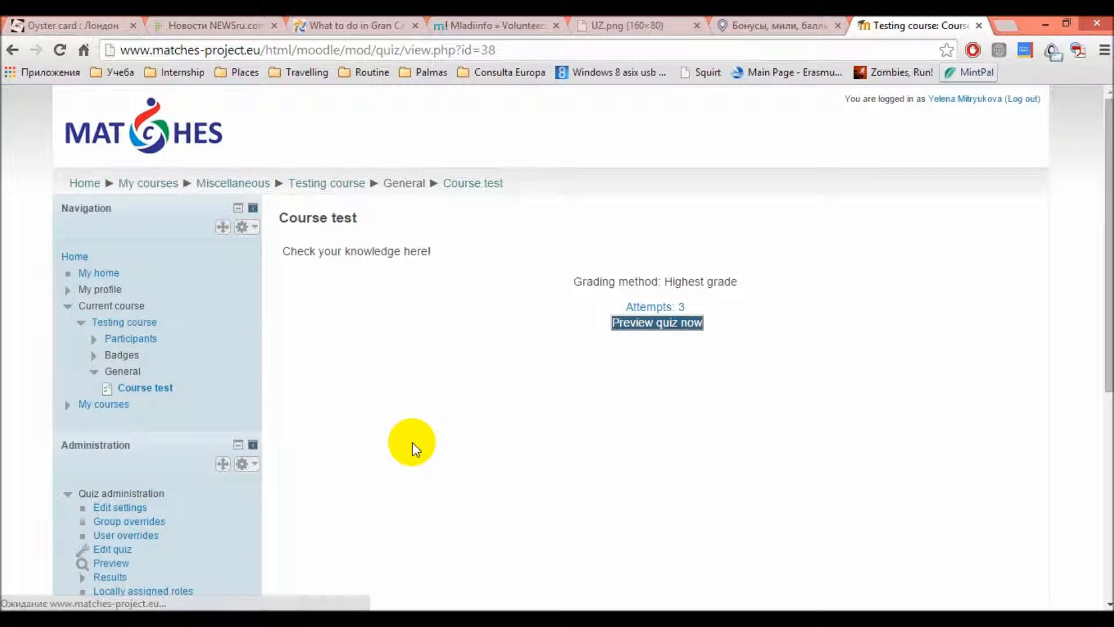
{"action": "scroll", "coordinate": [435, 391], "scroll_direction": "down", "scroll_amount": 1}
{"action": "left_click", "coordinate": [650, 228]}
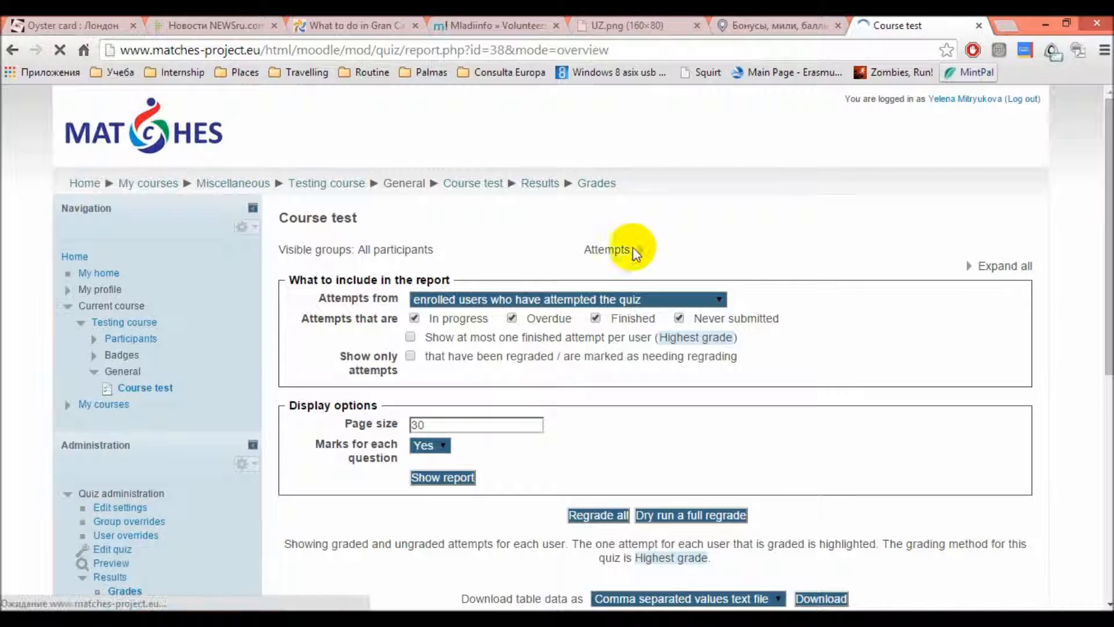
{"action": "scroll", "coordinate": [830, 313], "scroll_direction": "down", "scroll_amount": 10}
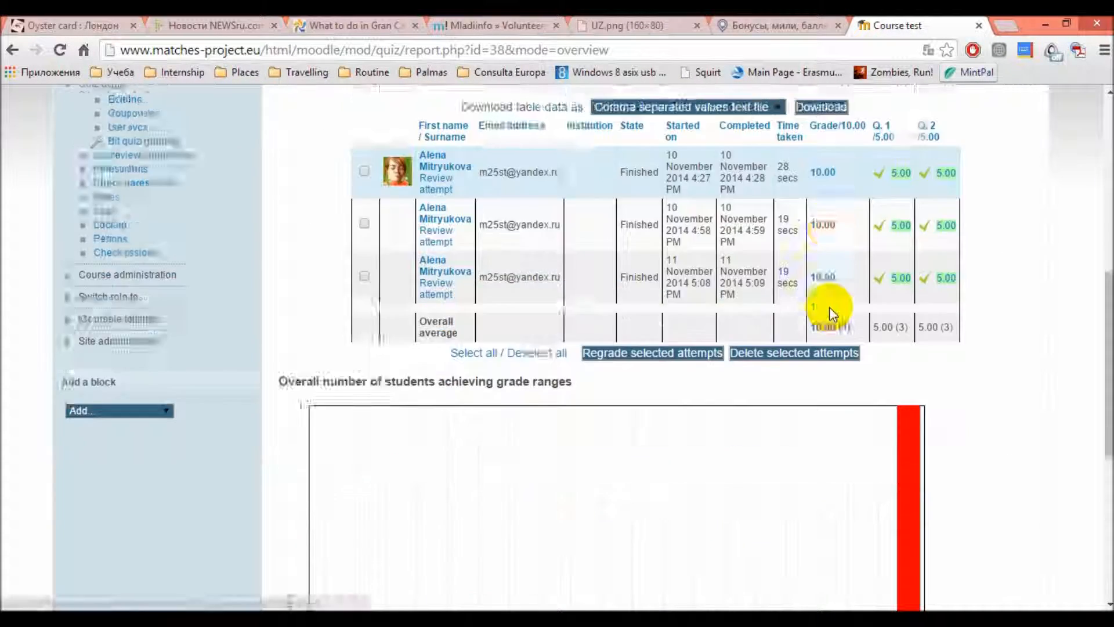
{"action": "scroll", "coordinate": [830, 307], "scroll_direction": "up", "scroll_amount": 7}
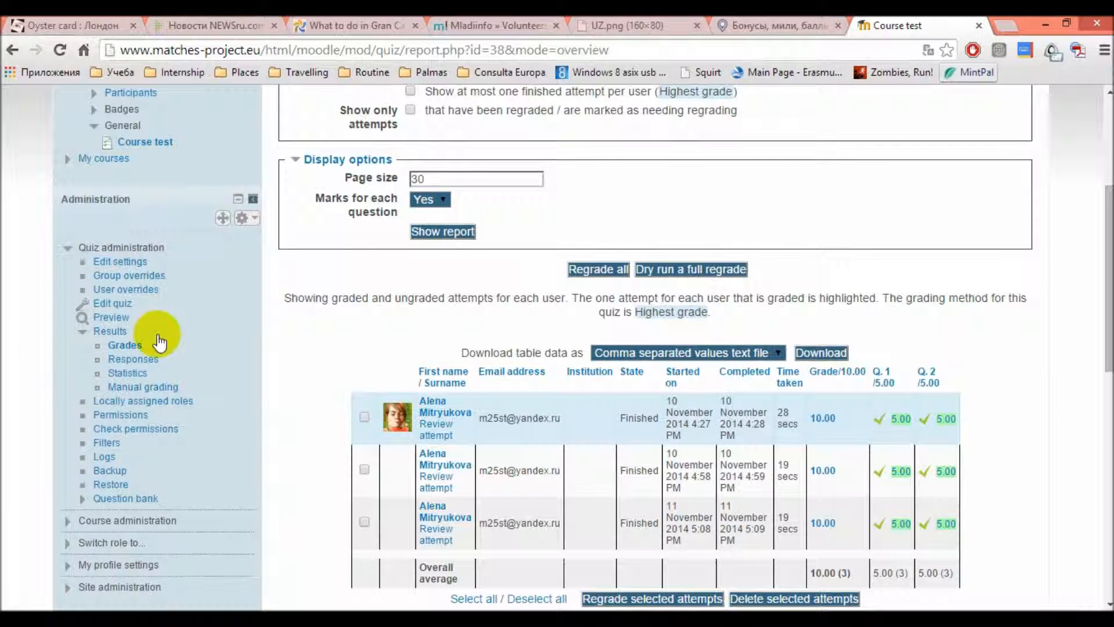
- Examine the Statistics report of "Course test", including the quiz structure analysis and the question chart
{"action": "left_click", "coordinate": [137, 377]}
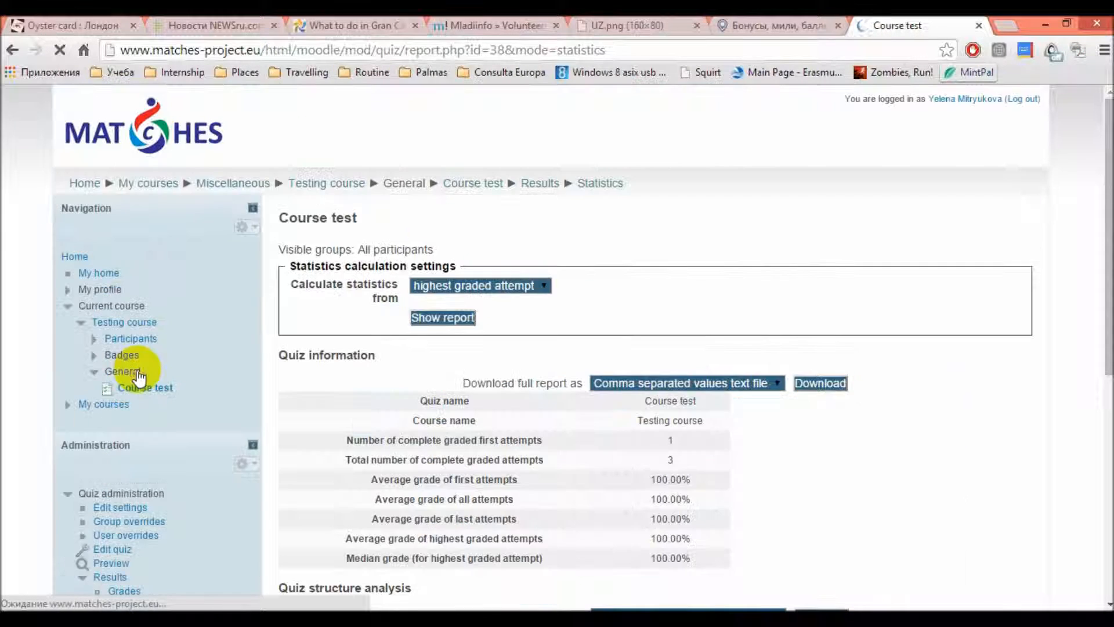
{"action": "scroll", "coordinate": [489, 485], "scroll_direction": "down", "scroll_amount": 8}
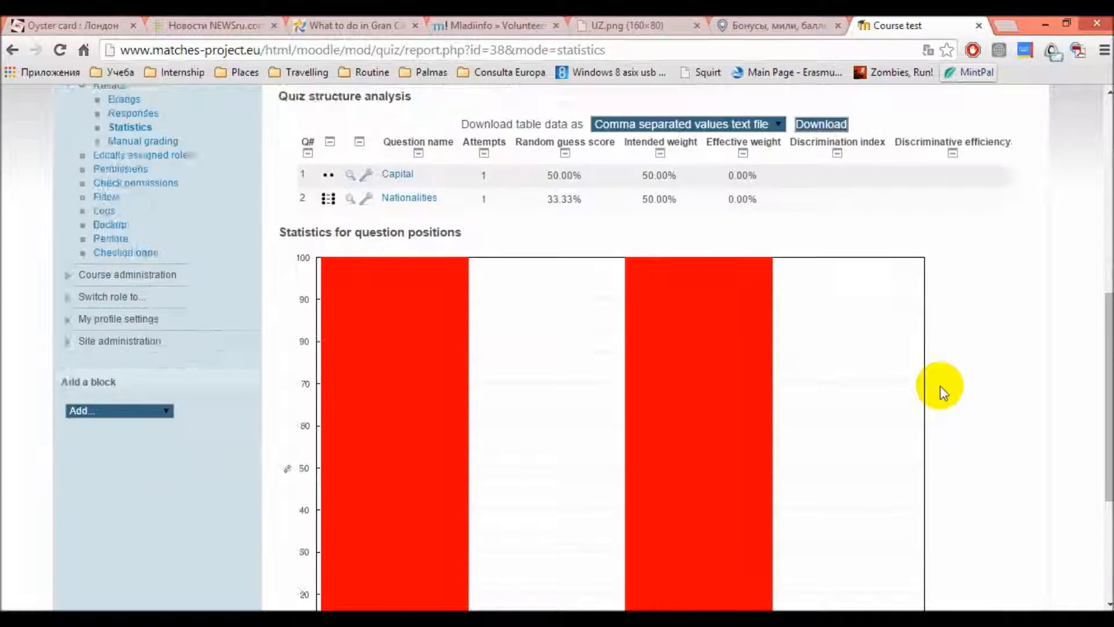
{"action": "scroll", "coordinate": [954, 368], "scroll_direction": "up", "scroll_amount": 6}
{"action": "scroll", "coordinate": [954, 368], "scroll_direction": "up", "scroll_amount": 3}
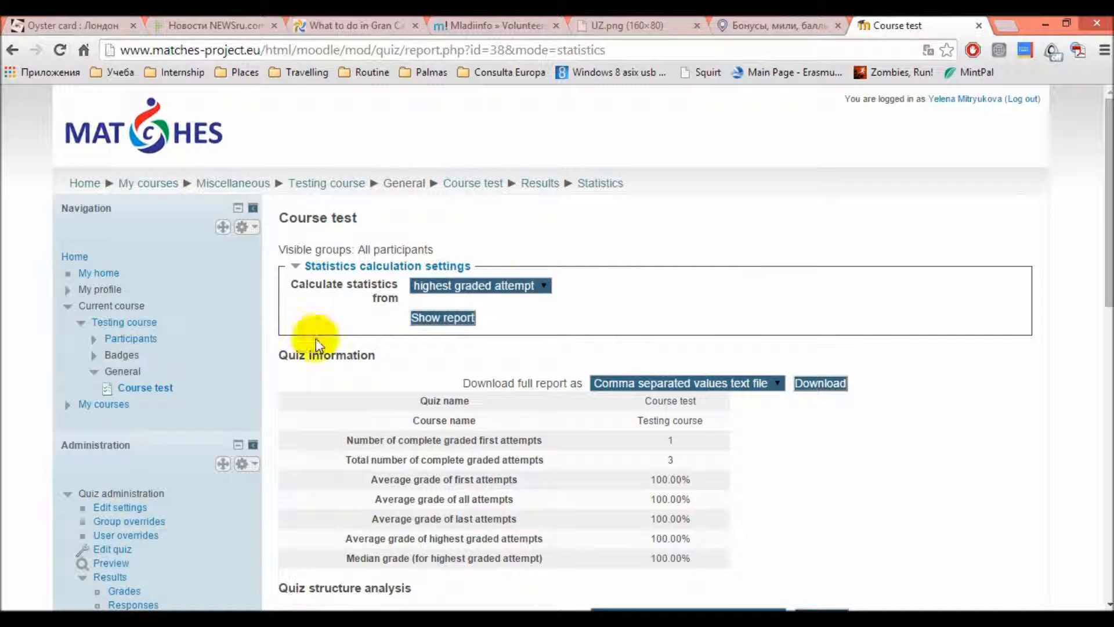
- Open the course participants list, filter it by the Student role, and show all participants again
{"action": "left_click", "coordinate": [131, 338]}
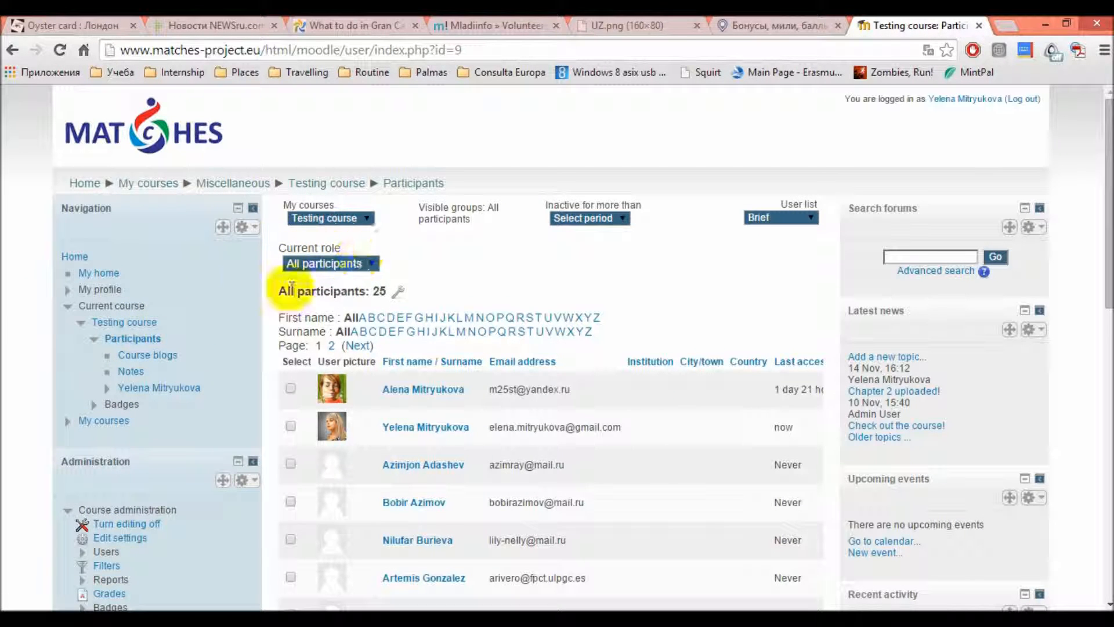
{"action": "left_click", "coordinate": [365, 264]}
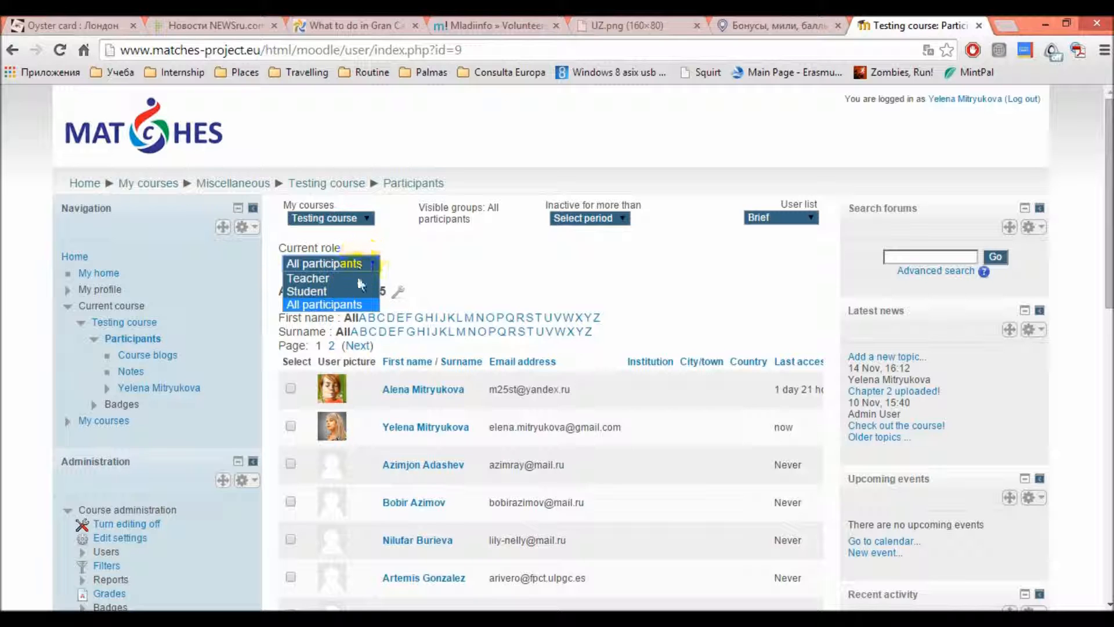
{"action": "left_click", "coordinate": [350, 291]}
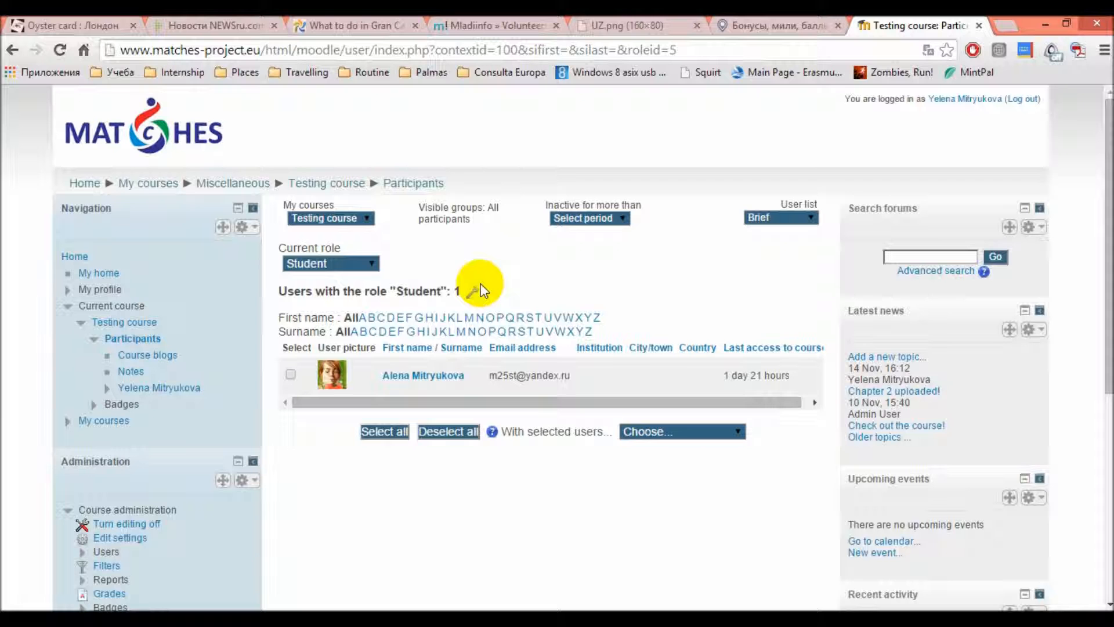
{"action": "left_click", "coordinate": [377, 268]}
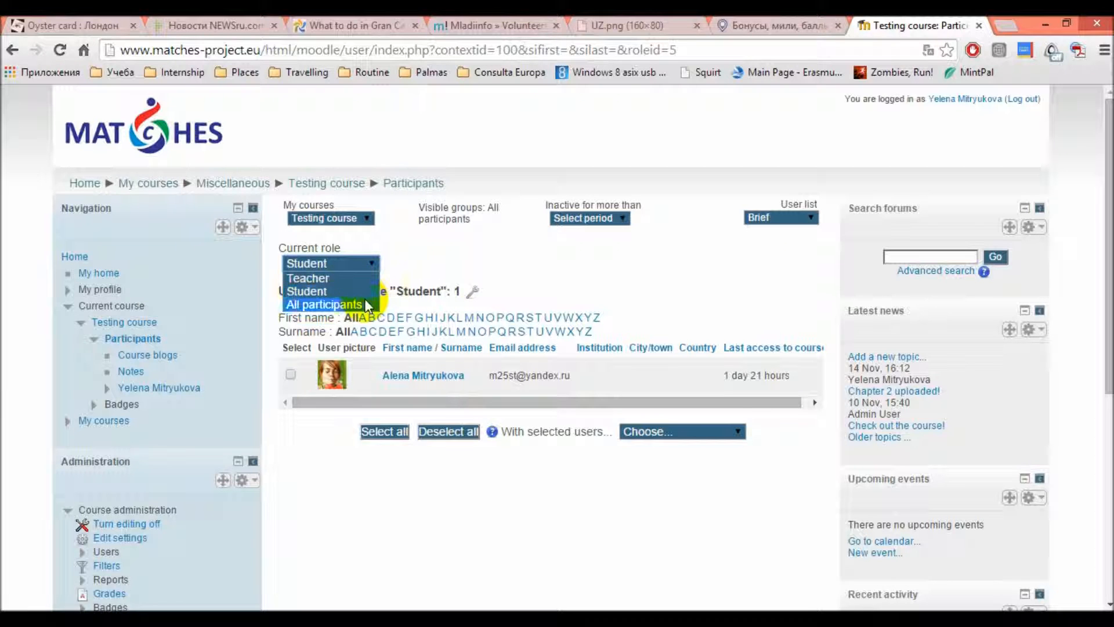
{"action": "left_click", "coordinate": [364, 301]}
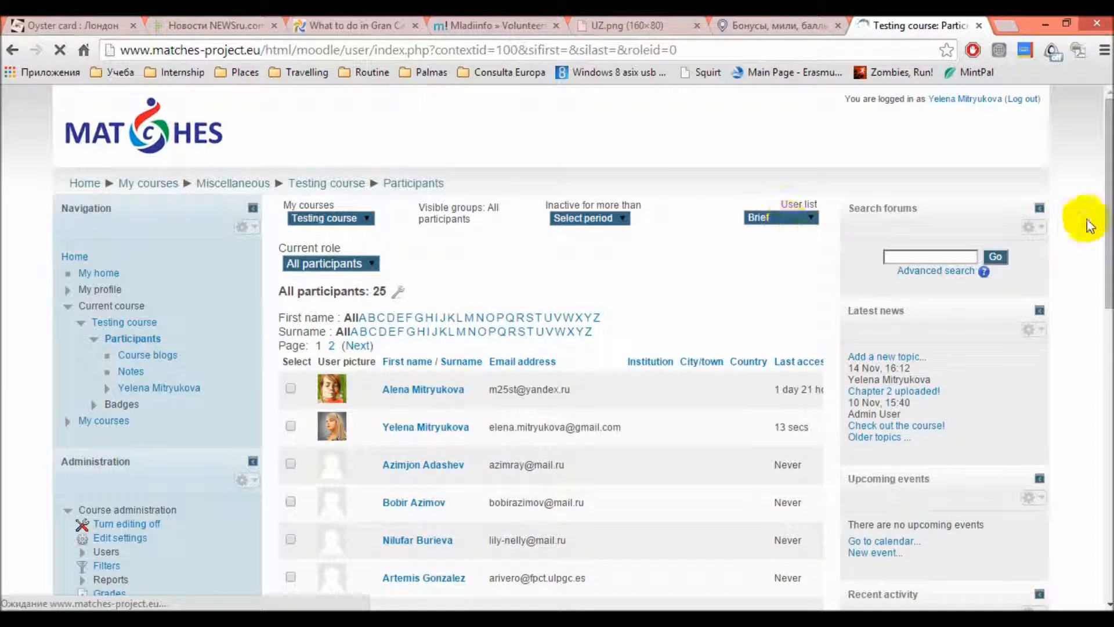
- Select all participants on the first page of the list and choose to send them a message
{"action": "left_click_drag", "start_coordinate": [1109, 194], "coordinate": [1108, 575]}
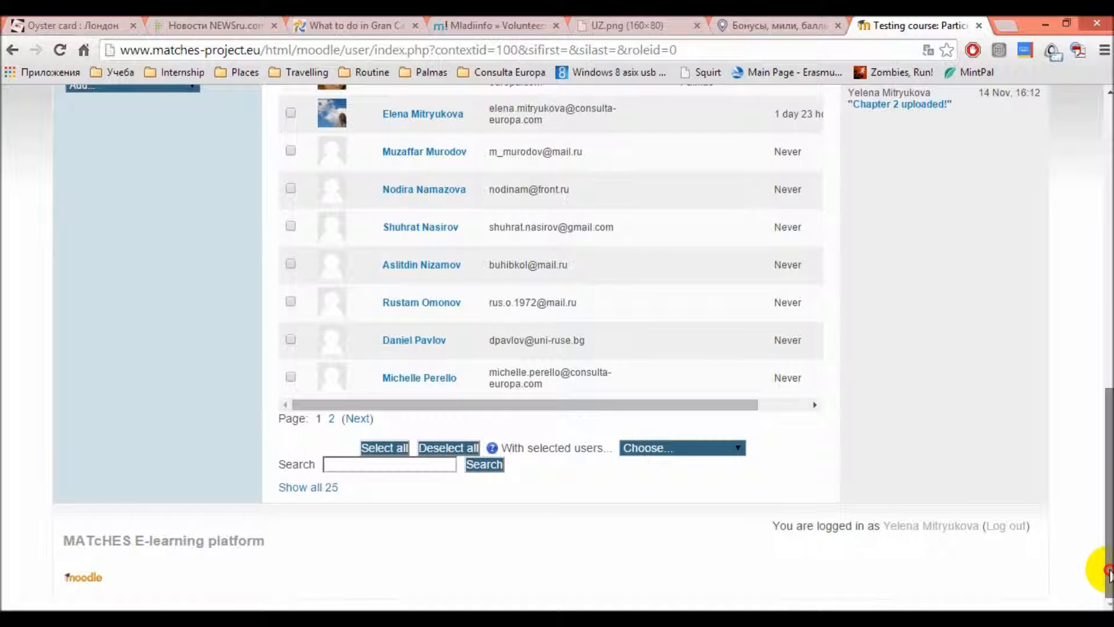
{"action": "left_click", "coordinate": [373, 448]}
{"action": "left_click", "coordinate": [691, 450]}
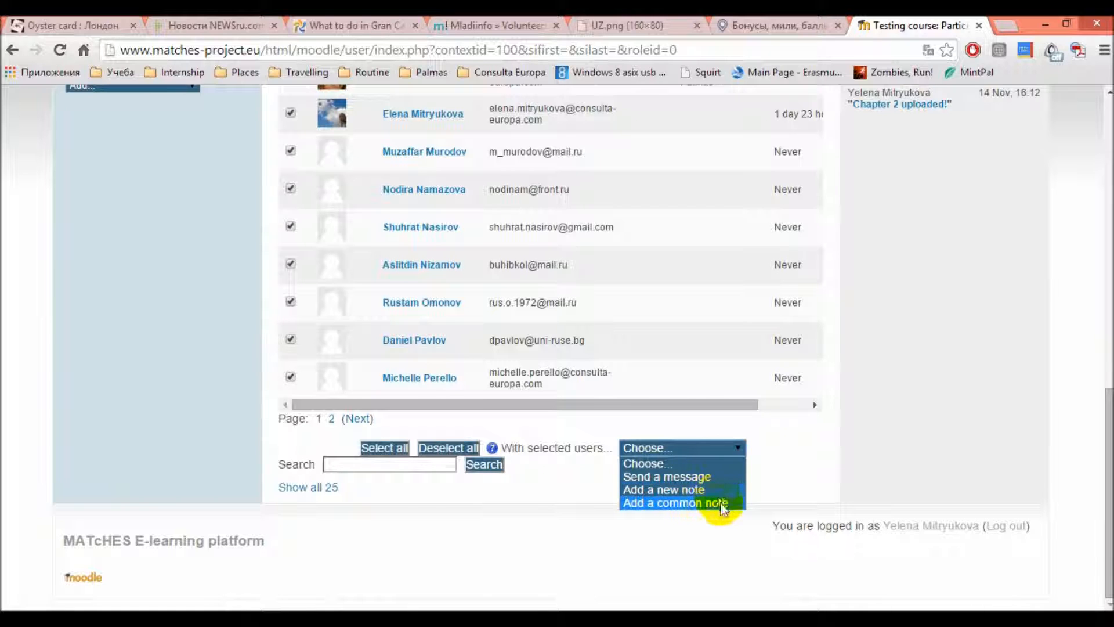
{"action": "left_click", "coordinate": [709, 477]}
- Open the first listed participant's profile, examine the form for messaging them, and return to the site's home page without sending anything
{"action": "scroll", "coordinate": [705, 466], "scroll_direction": "up", "scroll_amount": 4}
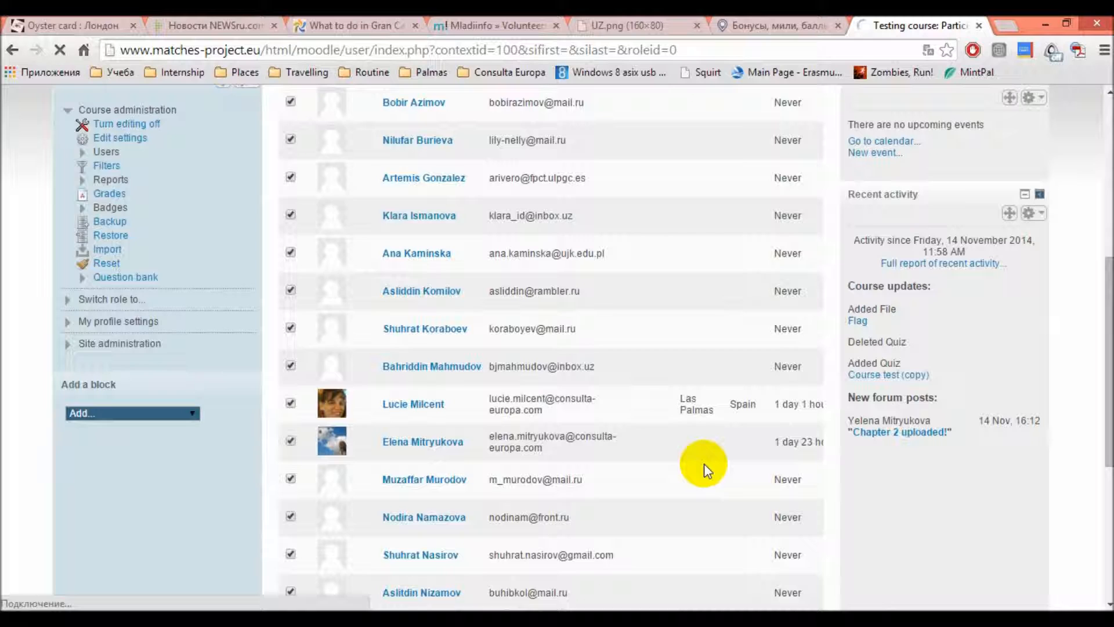
{"action": "scroll", "coordinate": [682, 452], "scroll_direction": "up", "scroll_amount": 5}
{"action": "left_click", "coordinate": [428, 393]}
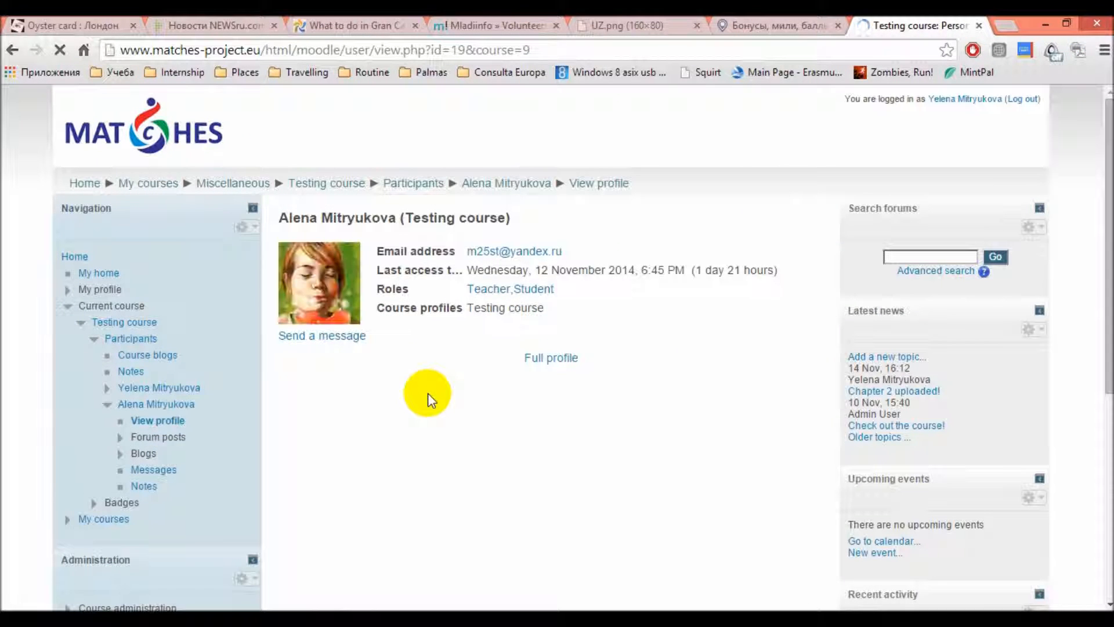
{"action": "left_click", "coordinate": [342, 342]}
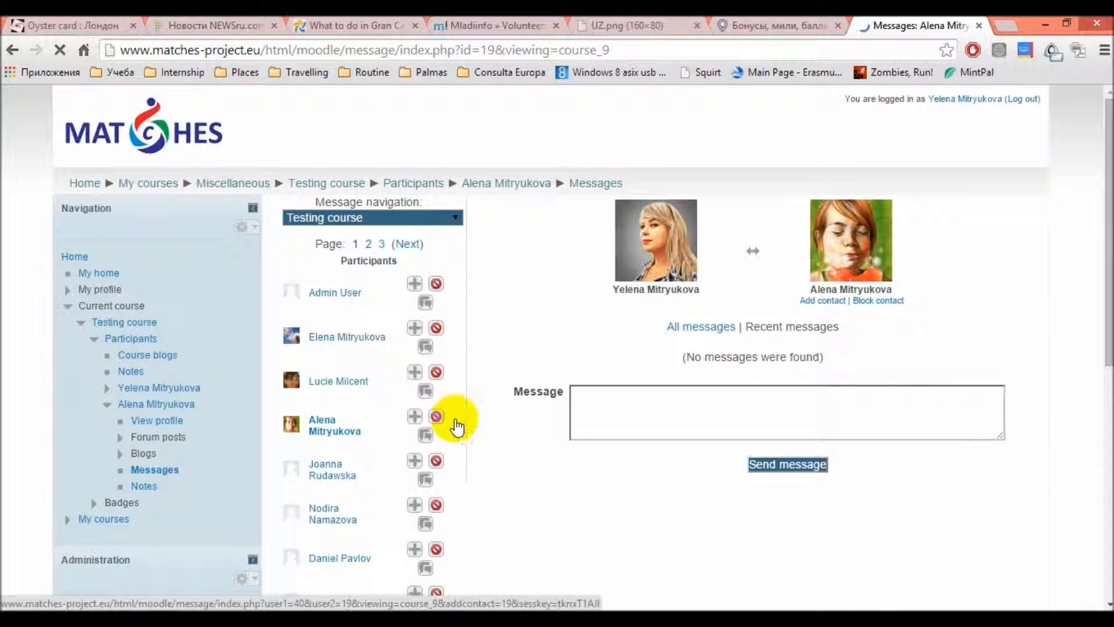
{"action": "left_click", "coordinate": [646, 413]}
{"action": "left_click", "coordinate": [186, 128]}
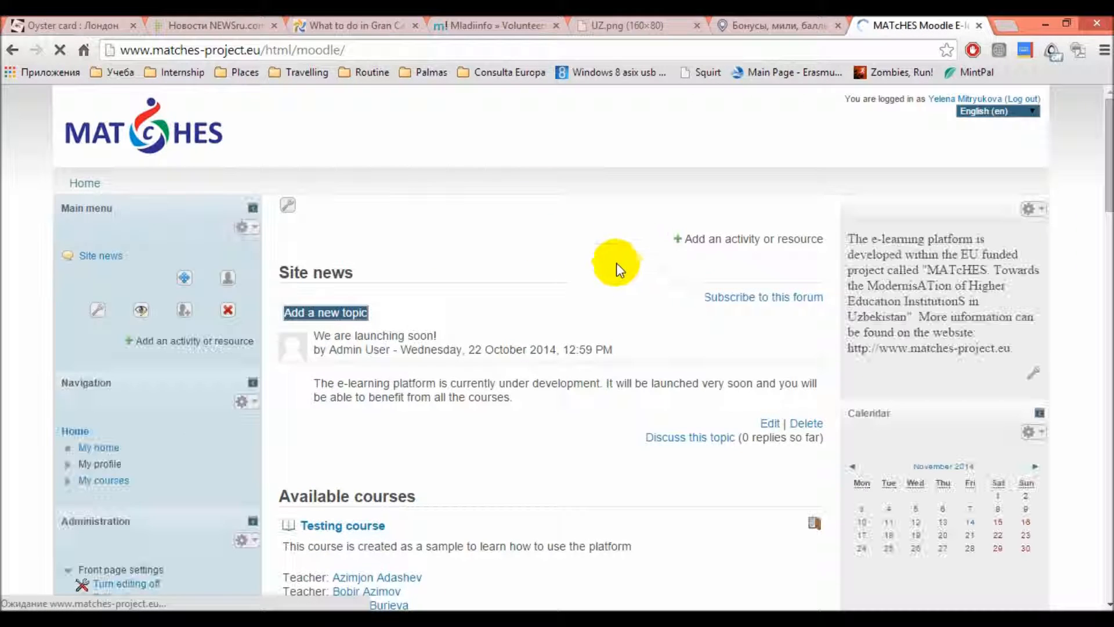